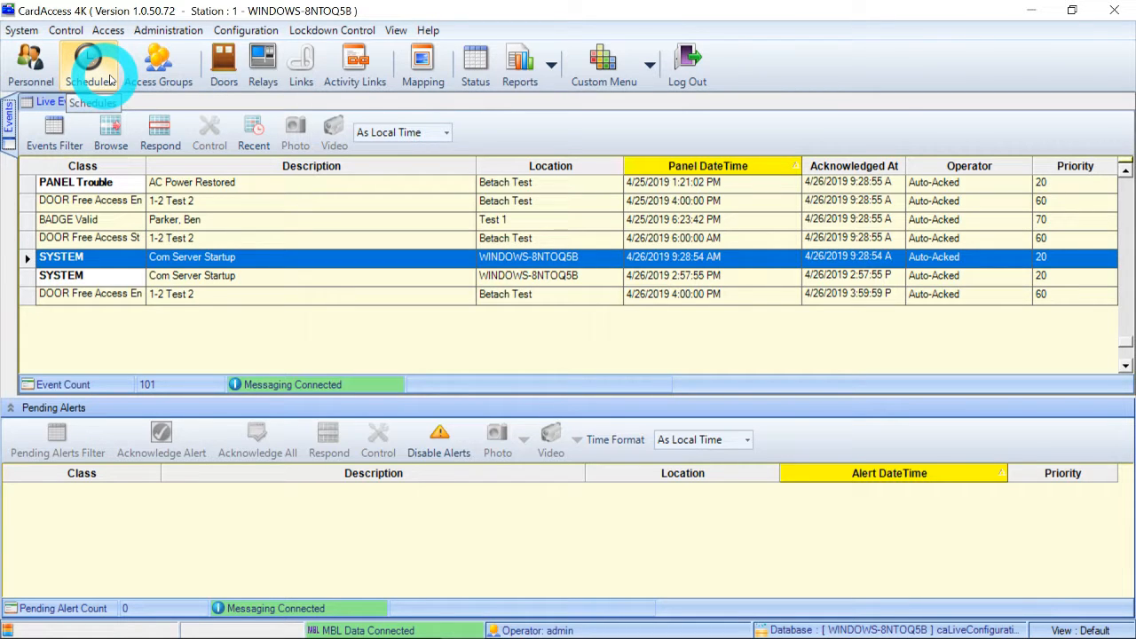
Open the schedules list and review the blocks of existing schedules such as Weekend Daytime and Building A Business hour 8-5.
{"action": "left_click", "coordinate": [89, 67]}
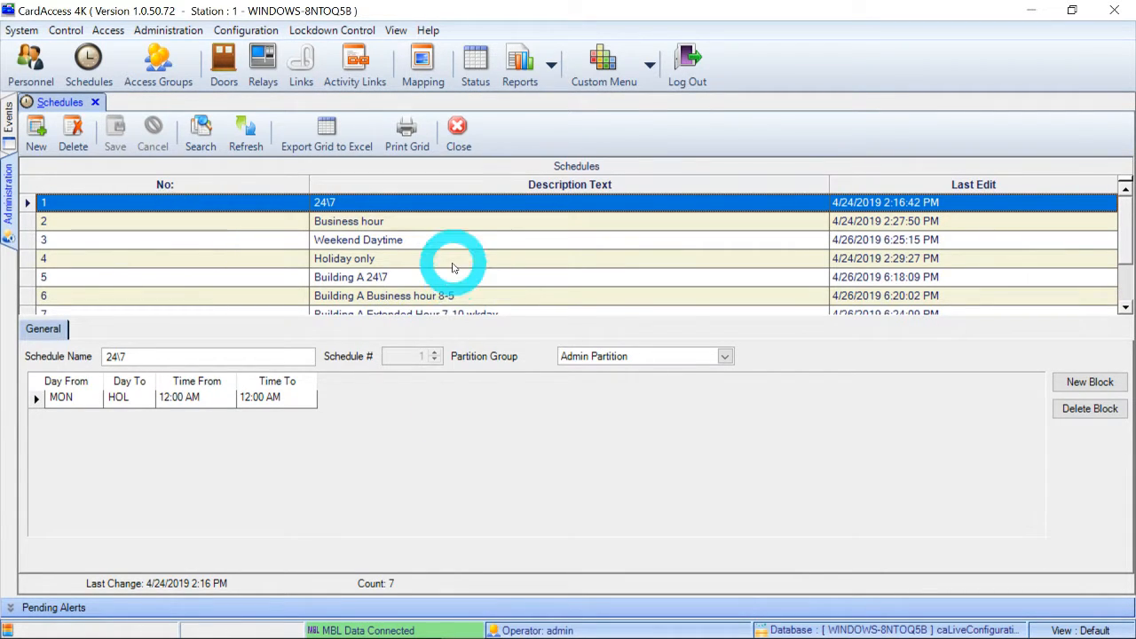
{"action": "scroll", "coordinate": [447, 270], "scroll_direction": "down", "scroll_amount": 1}
{"action": "scroll", "coordinate": [446, 267], "scroll_direction": "up", "scroll_amount": 1}
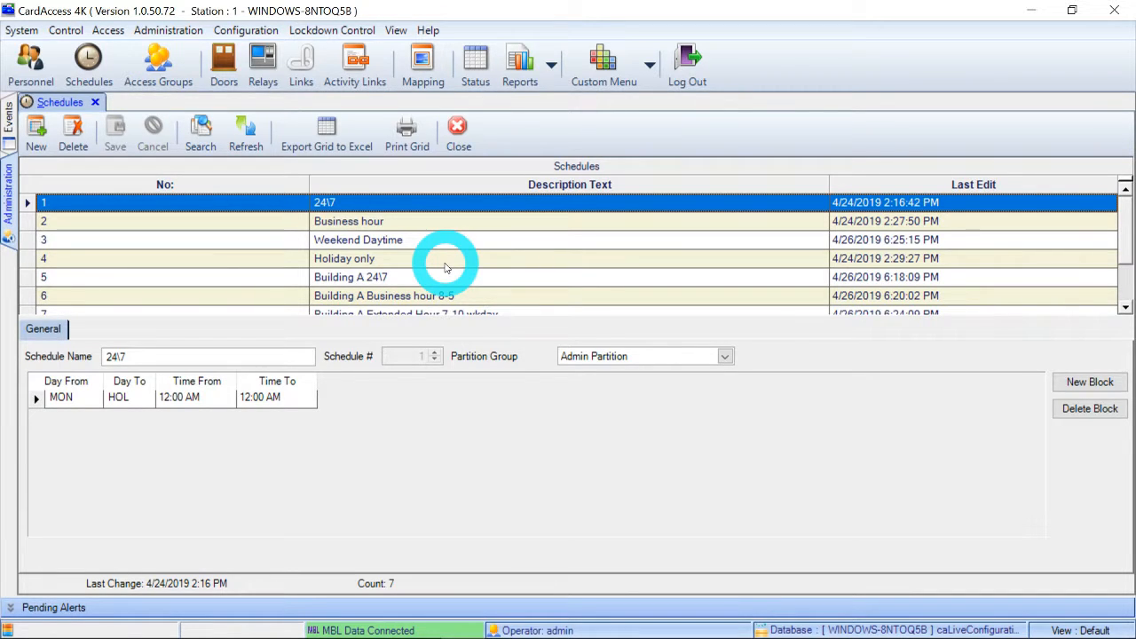
{"action": "left_click", "coordinate": [232, 221]}
{"action": "left_click", "coordinate": [229, 239]}
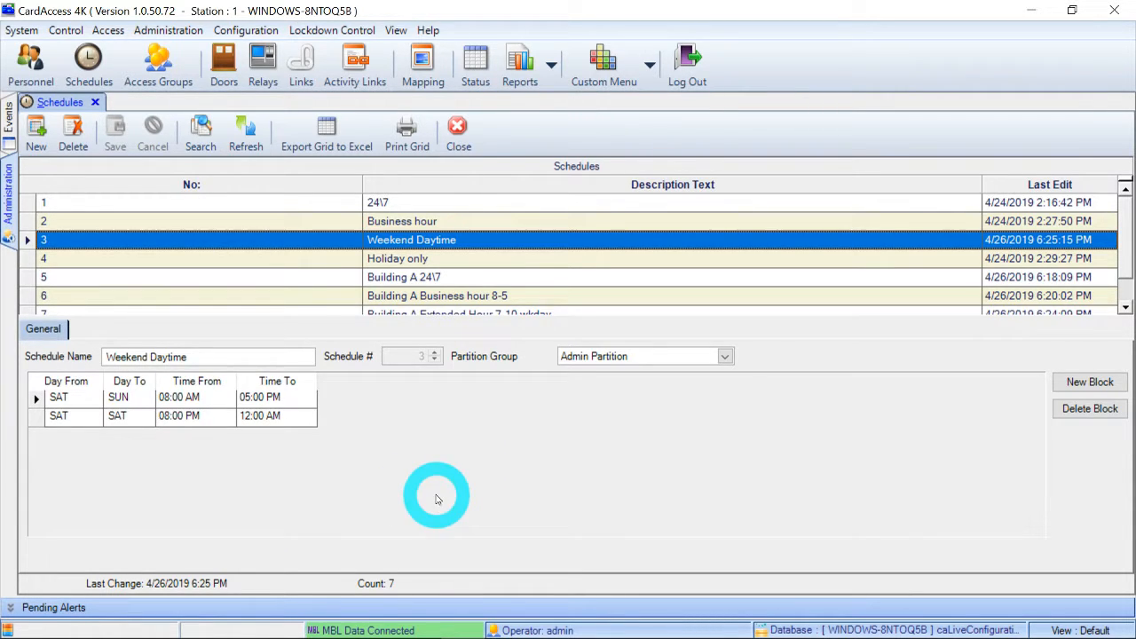
{"action": "left_click", "coordinate": [287, 264]}
{"action": "left_click", "coordinate": [285, 293]}
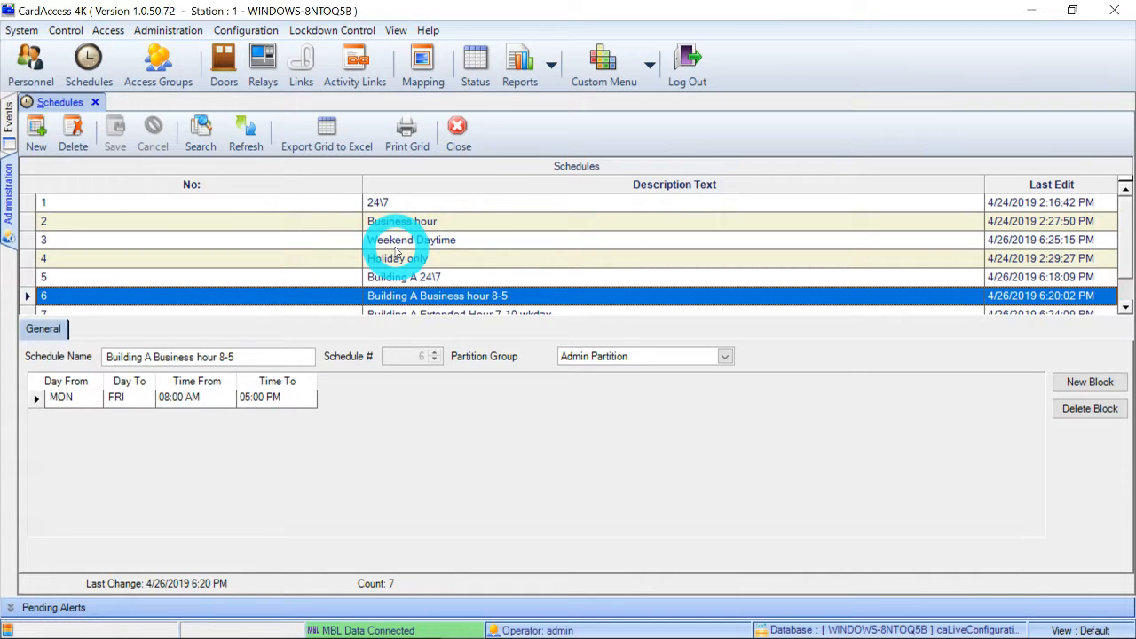
Create a new schedule named "Building 2 24\7" in the Admin Partition and add a time block to it.
{"action": "left_click", "coordinate": [36, 135]}
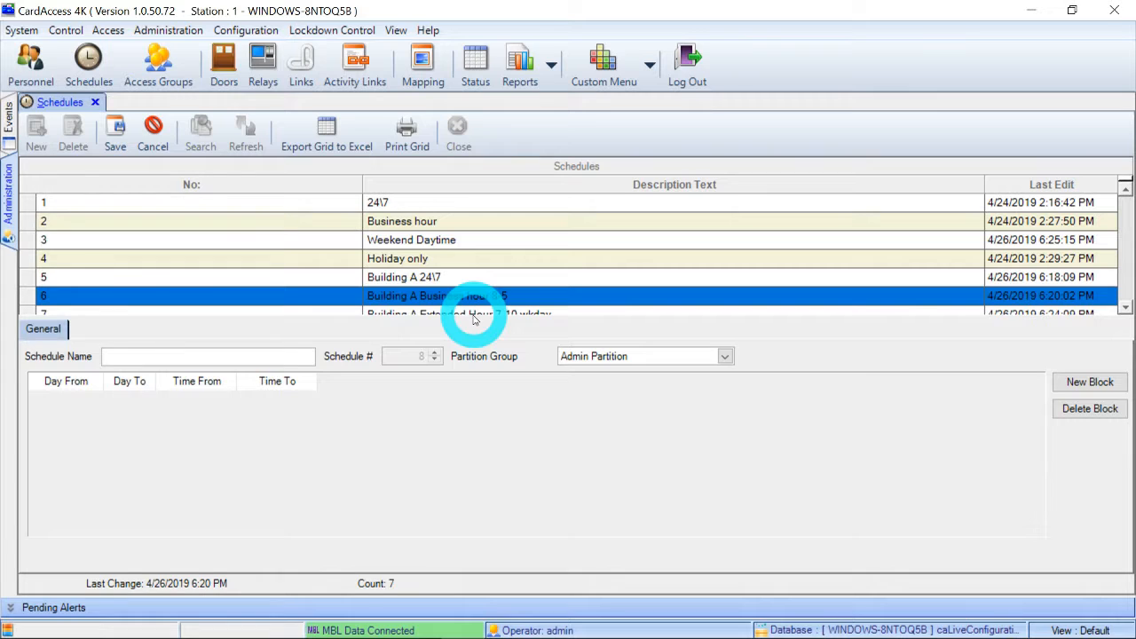
{"action": "type", "text": "Building 2 24\\7"}
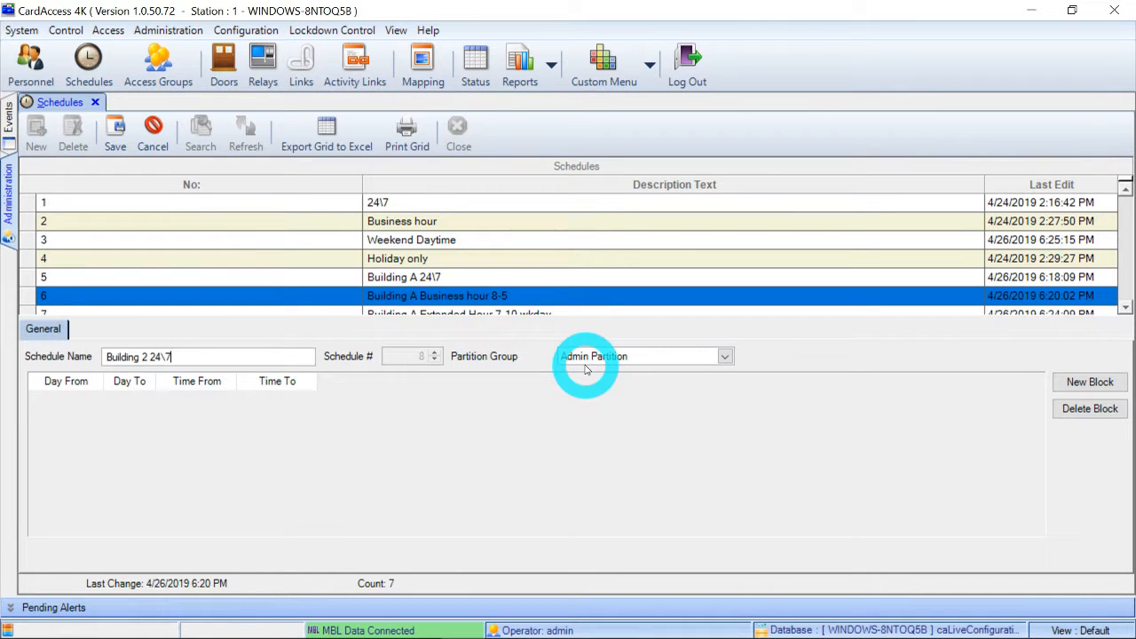
{"action": "left_click", "coordinate": [723, 357]}
{"action": "left_click", "coordinate": [724, 357]}
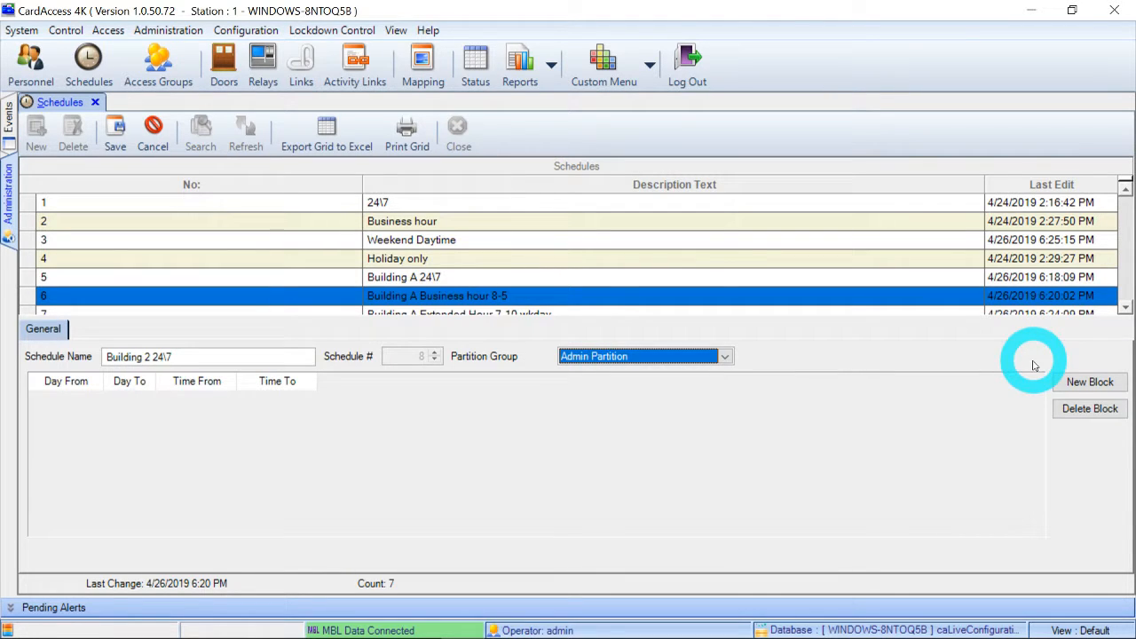
{"action": "left_click", "coordinate": [1072, 389]}
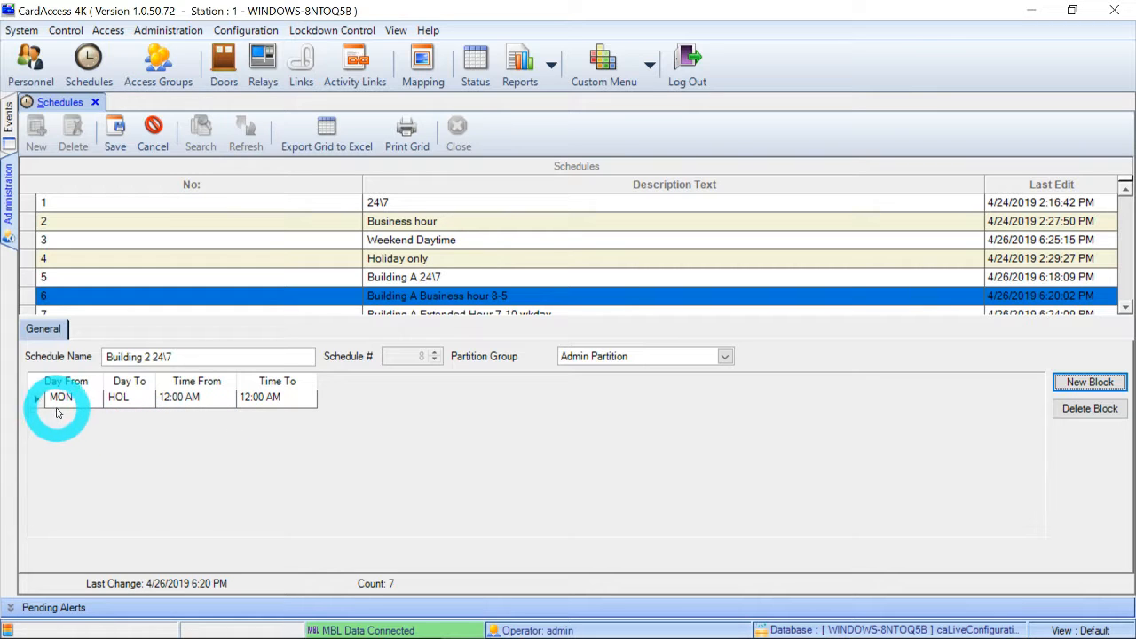
{"action": "left_click", "coordinate": [137, 406]}
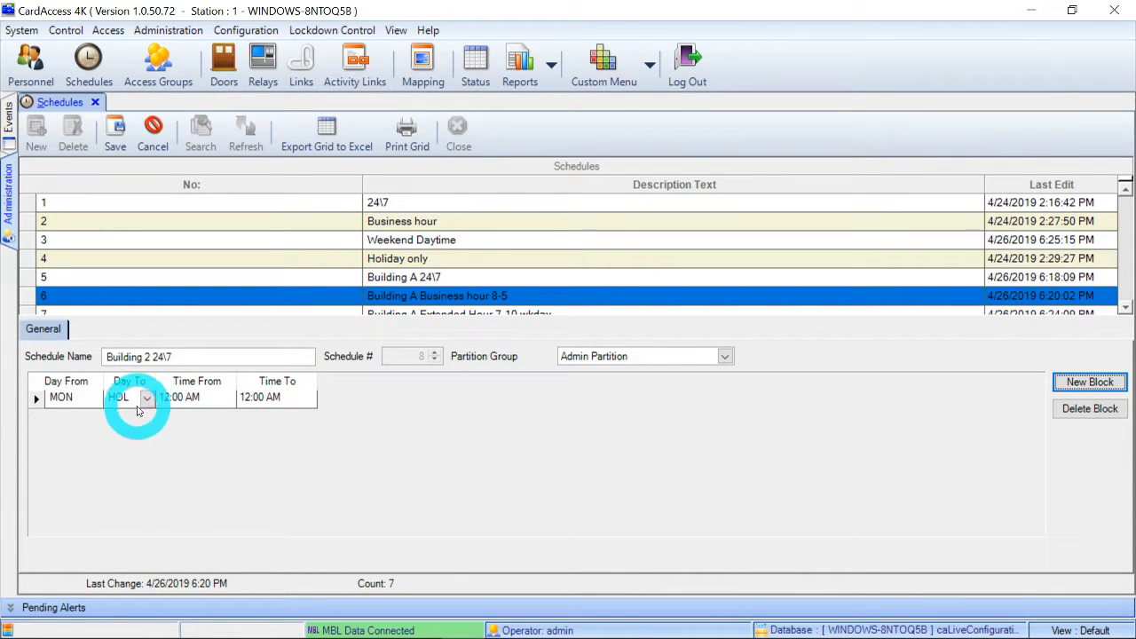
{"action": "left_click", "coordinate": [300, 401]}
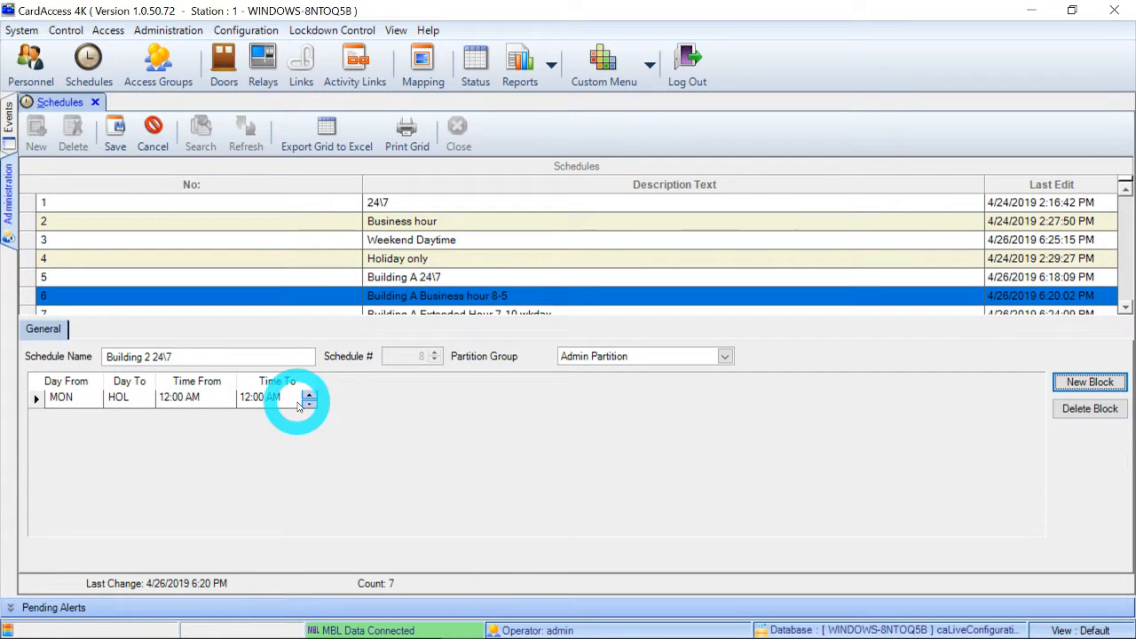
{"action": "left_click", "coordinate": [76, 402]}
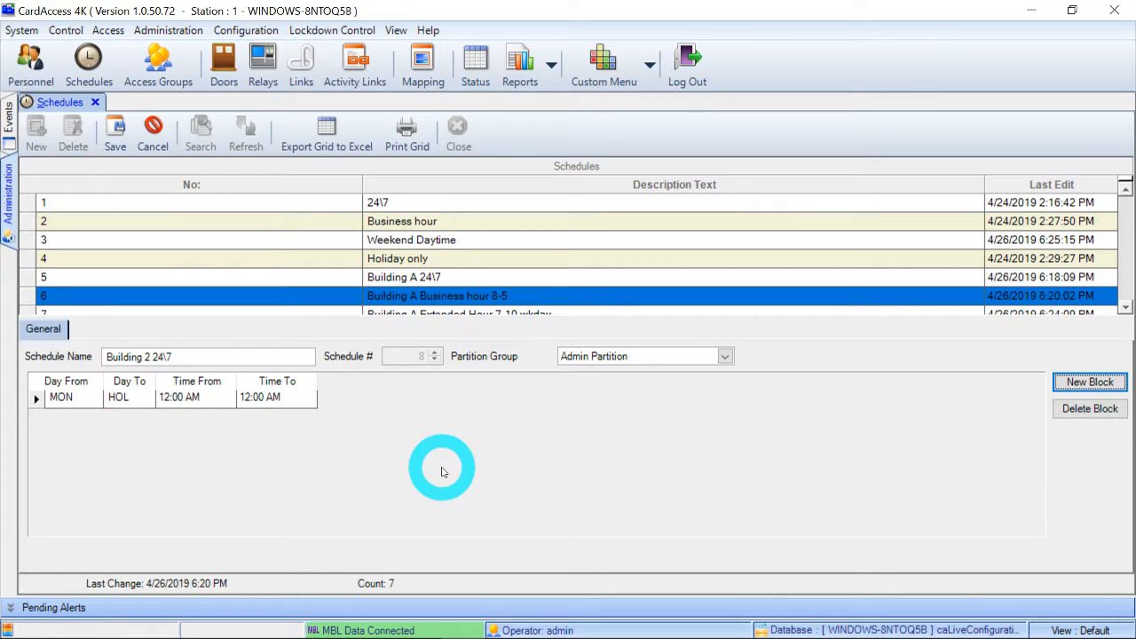
{"action": "left_click", "coordinate": [119, 401]}
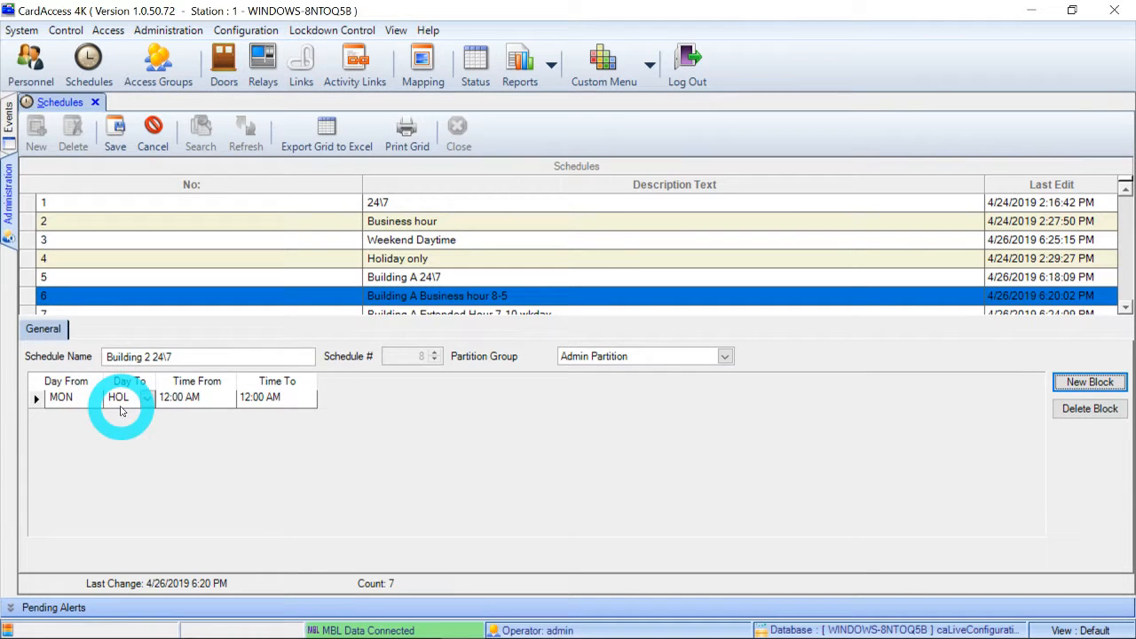
{"action": "left_click", "coordinate": [123, 450]}
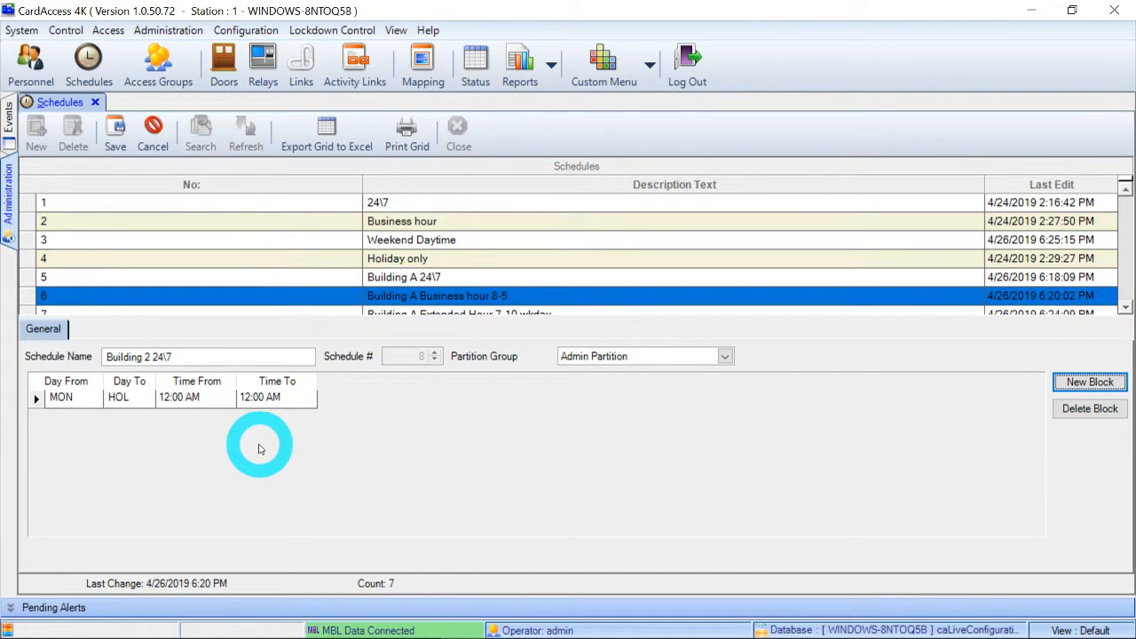
{"action": "left_click", "coordinate": [140, 401]}
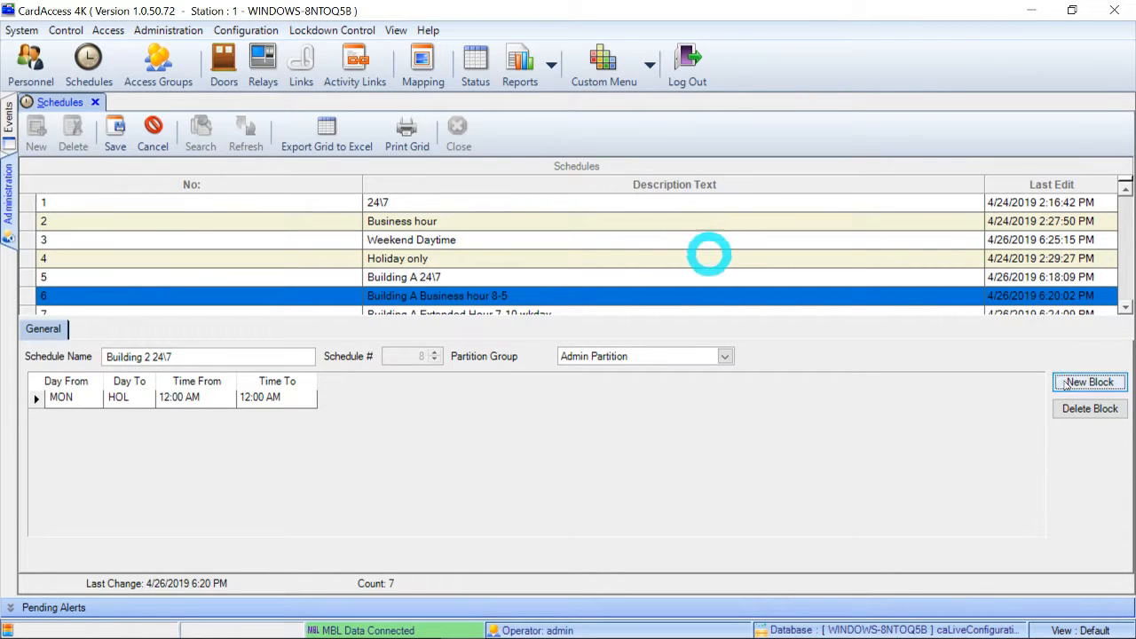
Set the block's time range to run from 08:00 AM to 05:00 PM.
{"action": "left_click", "coordinate": [167, 401]}
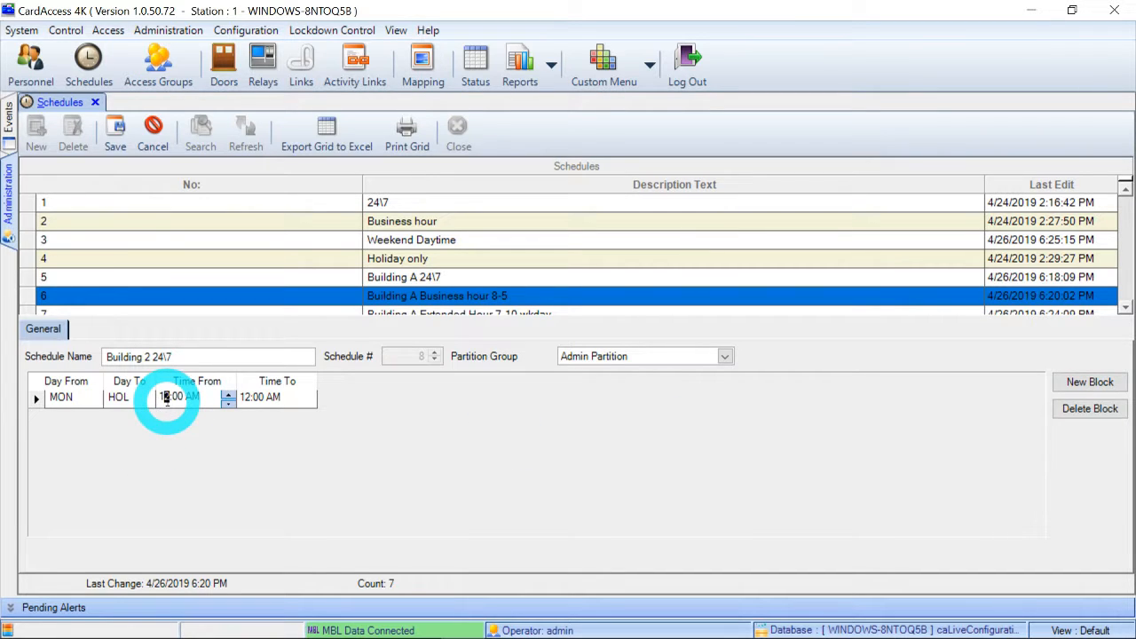
{"action": "key", "text": "BackSpace"}
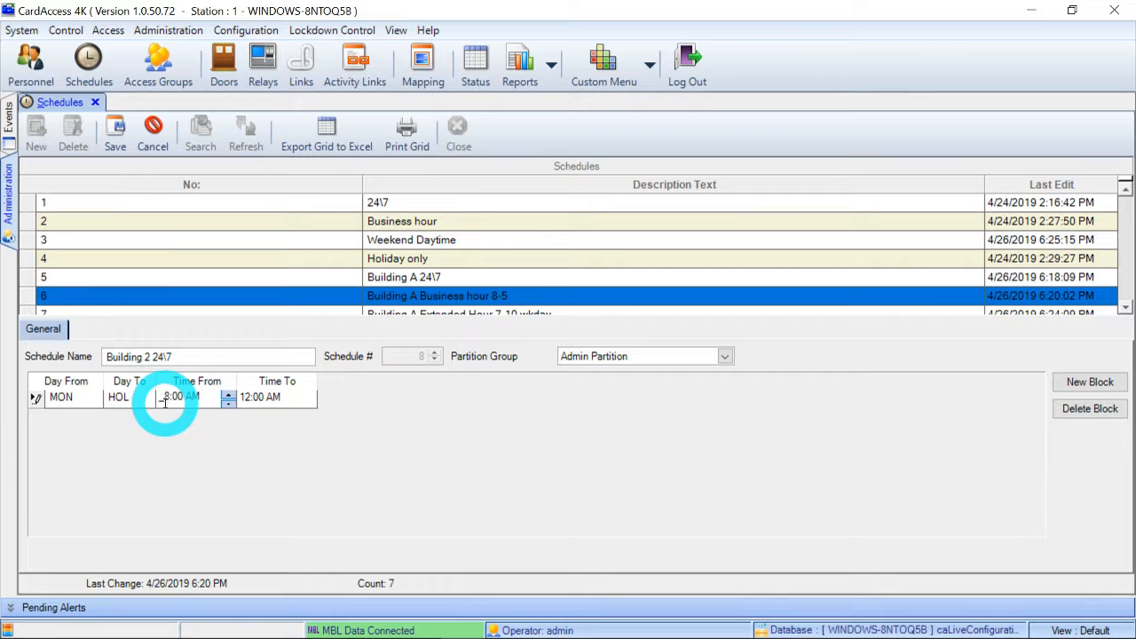
{"action": "type", "text": "8"}
{"action": "left_click", "coordinate": [258, 399]}
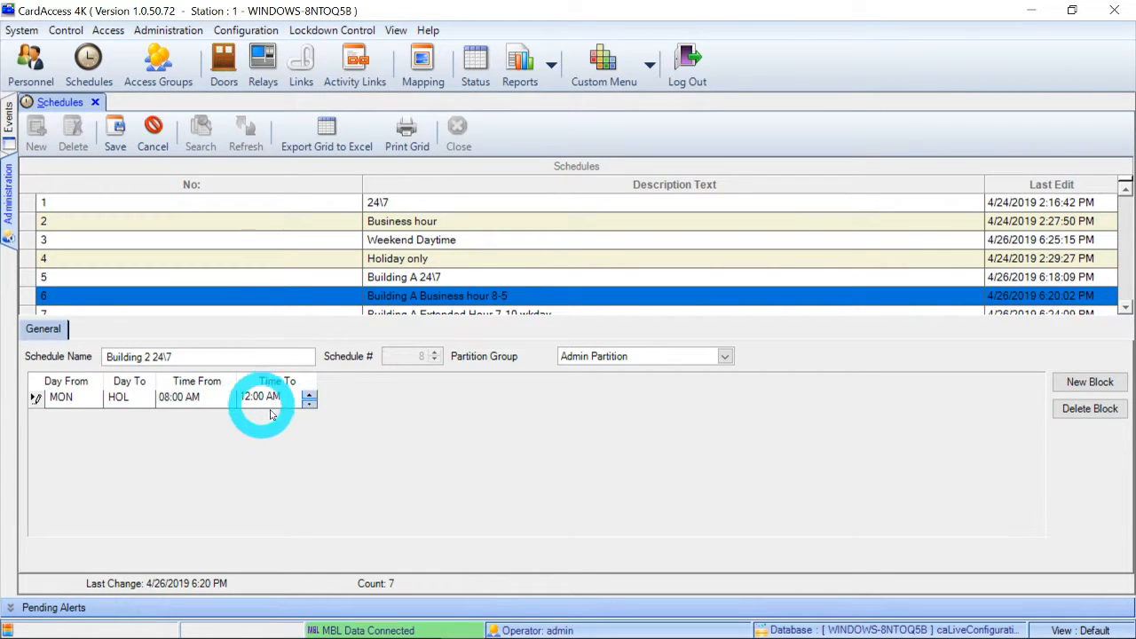
{"action": "left_click", "coordinate": [267, 397]}
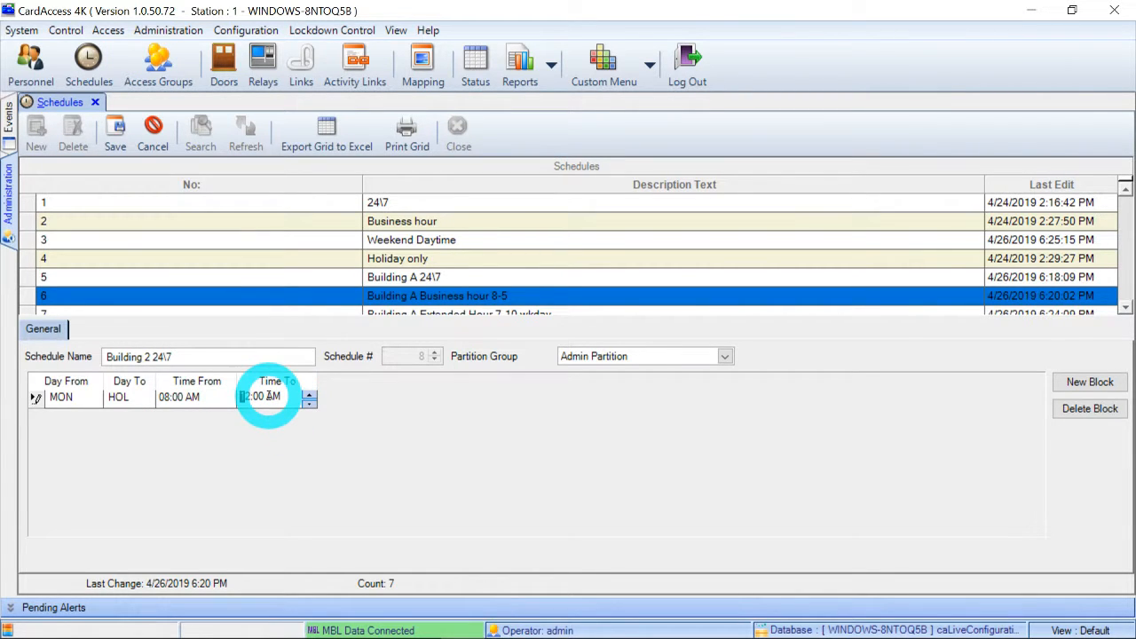
{"action": "type", "text": "5"}
{"action": "key", "text": "Tab"}
{"action": "key", "text": "Tab"}
{"action": "type", "text": "p"}
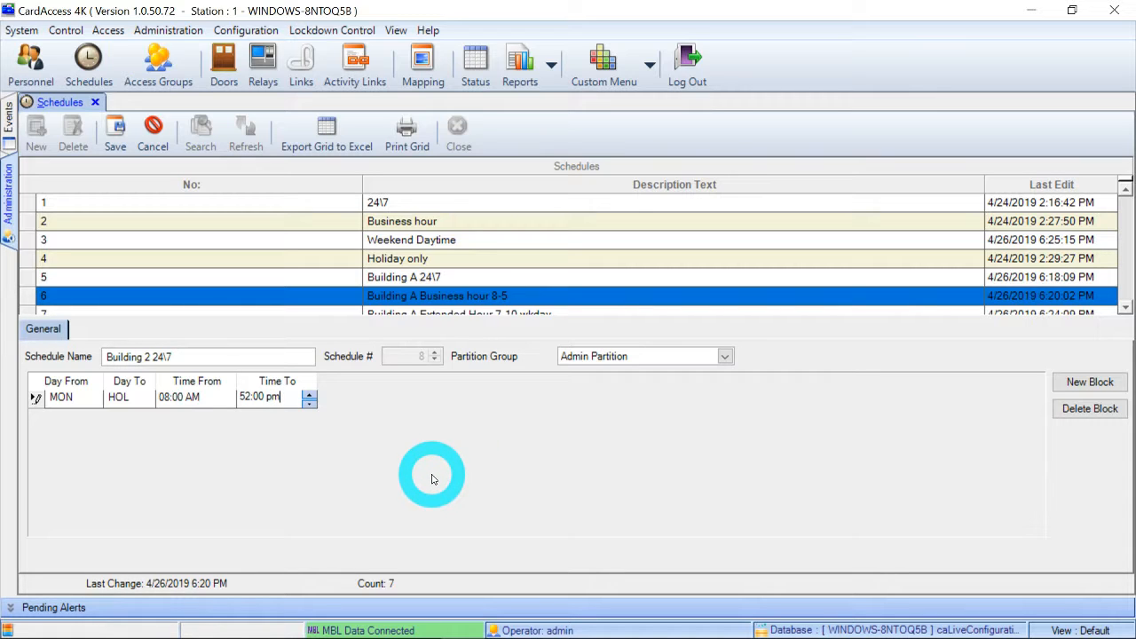
{"action": "left_click", "coordinate": [399, 430]}
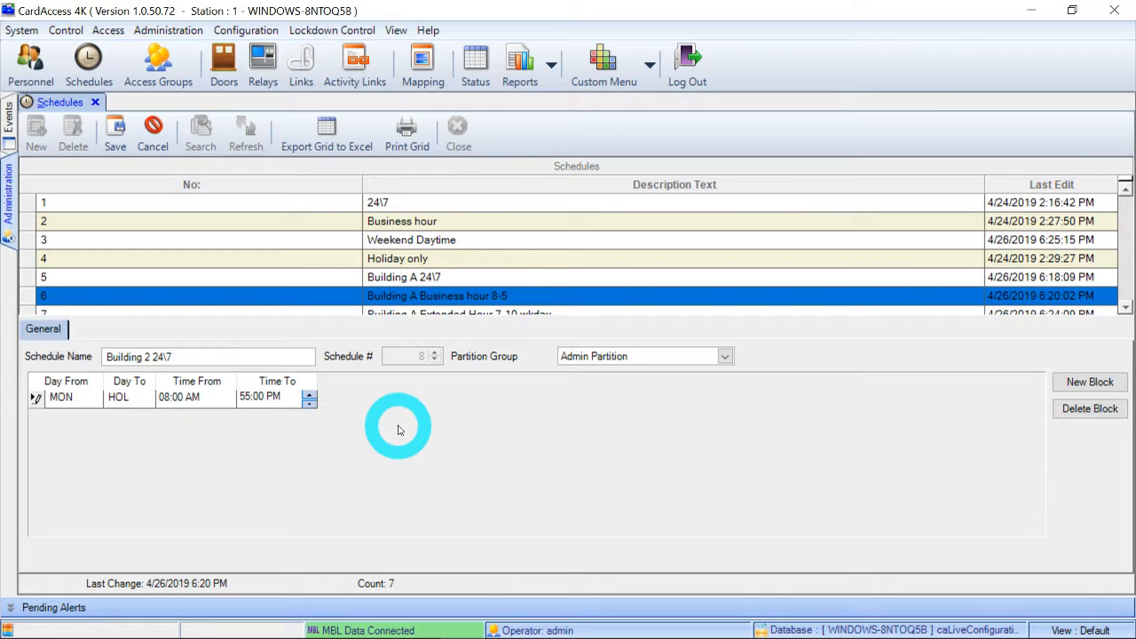
{"action": "key", "text": "BackSpace"}
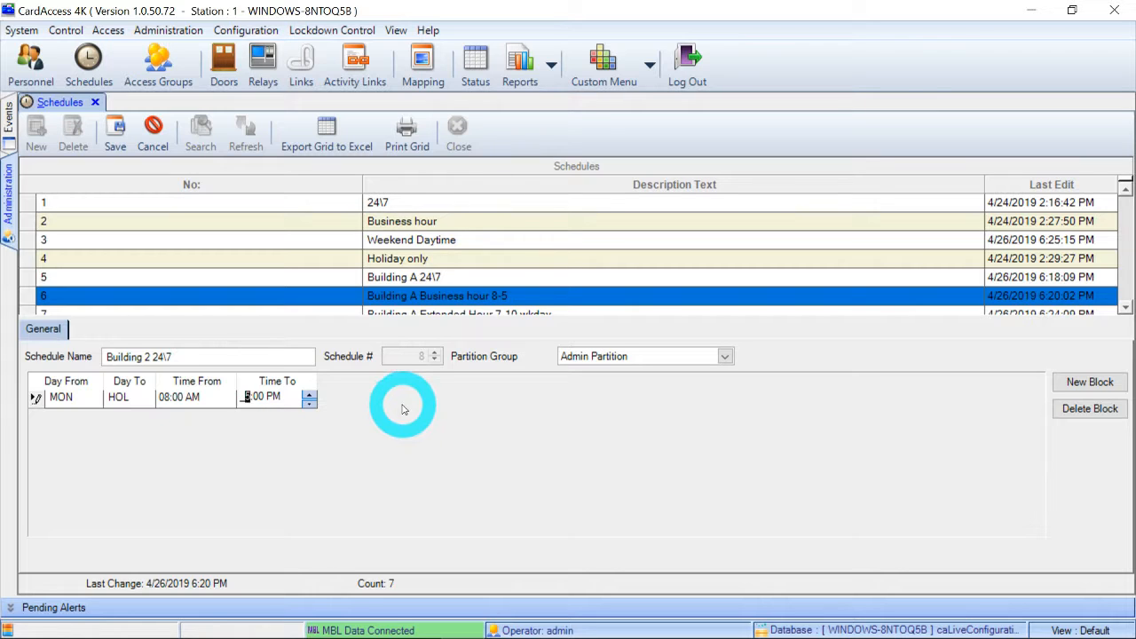
{"action": "left_click", "coordinate": [182, 398]}
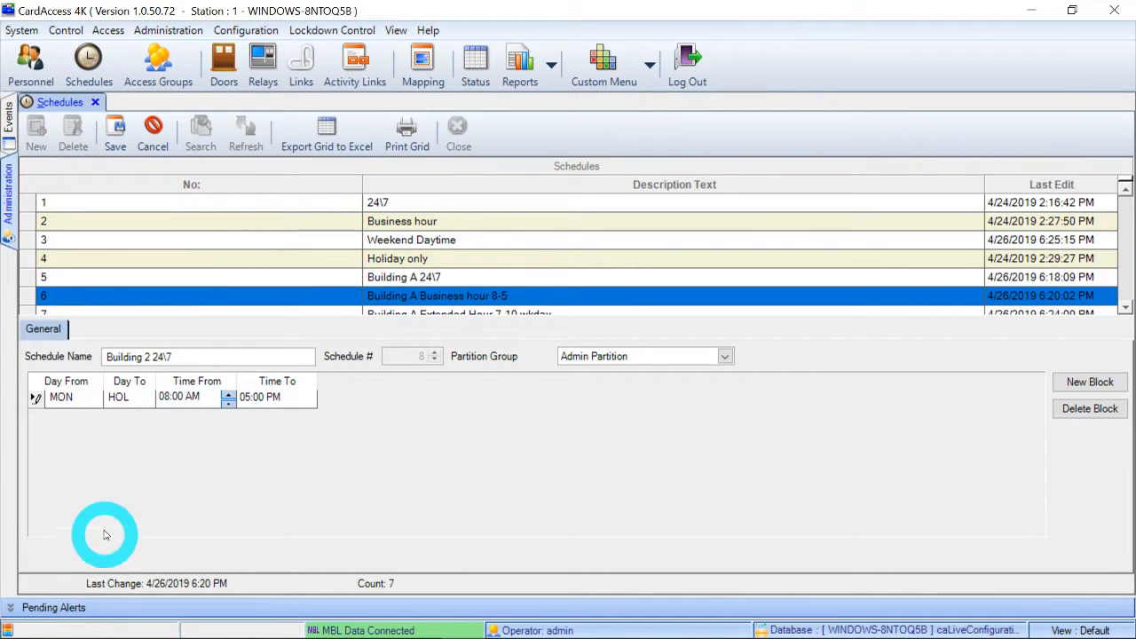
Set the block's end day to FRI.
{"action": "left_click", "coordinate": [122, 396]}
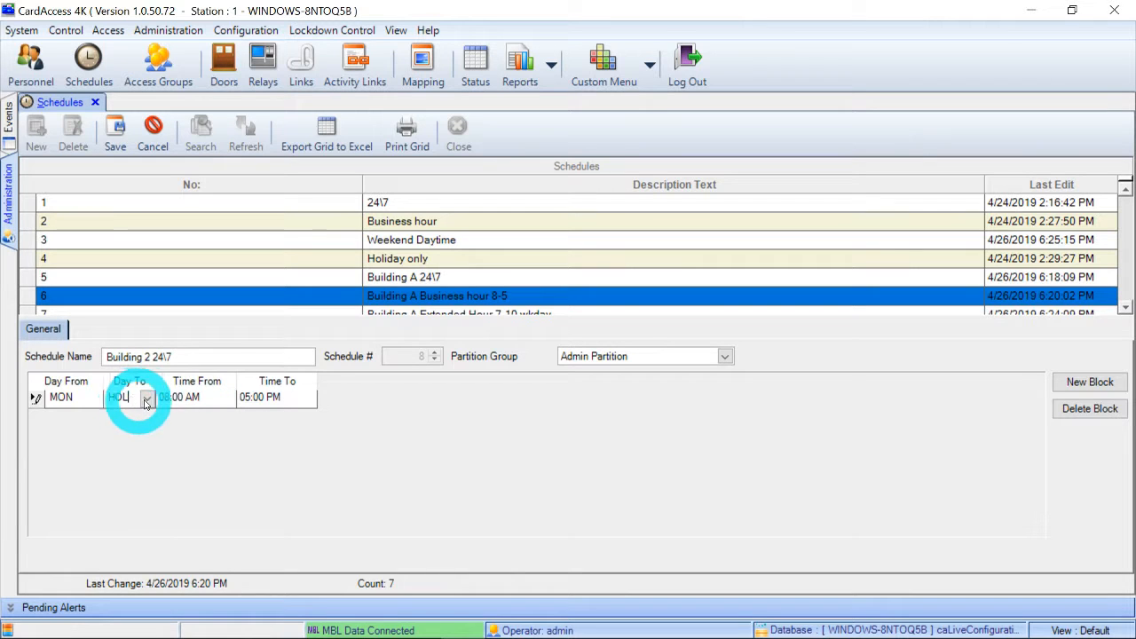
{"action": "left_click", "coordinate": [147, 398]}
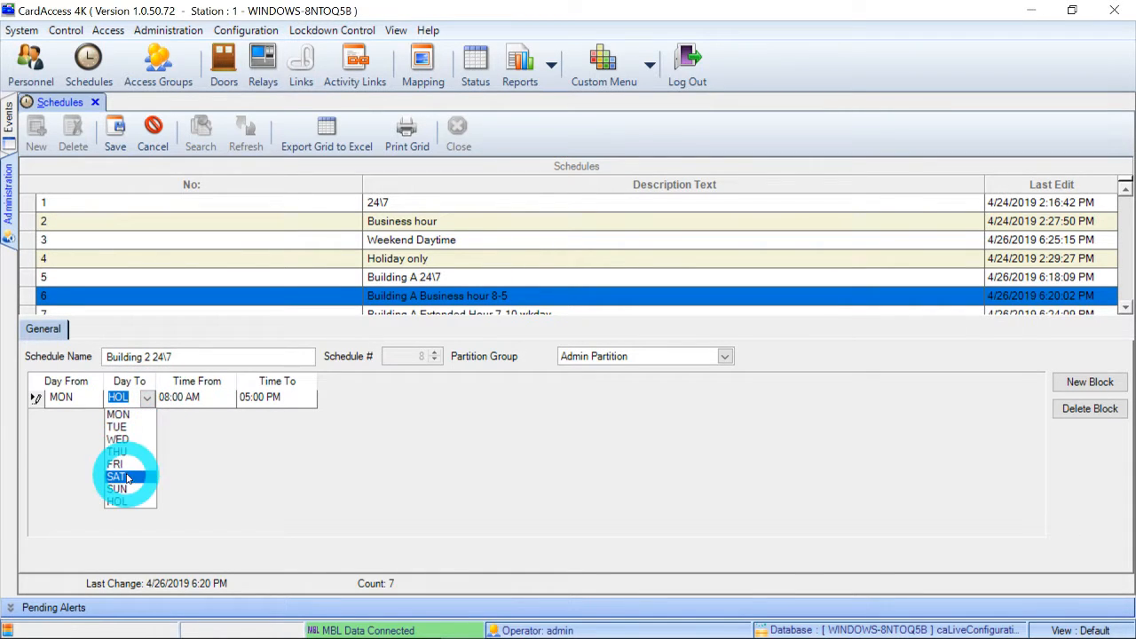
{"action": "left_click", "coordinate": [117, 464]}
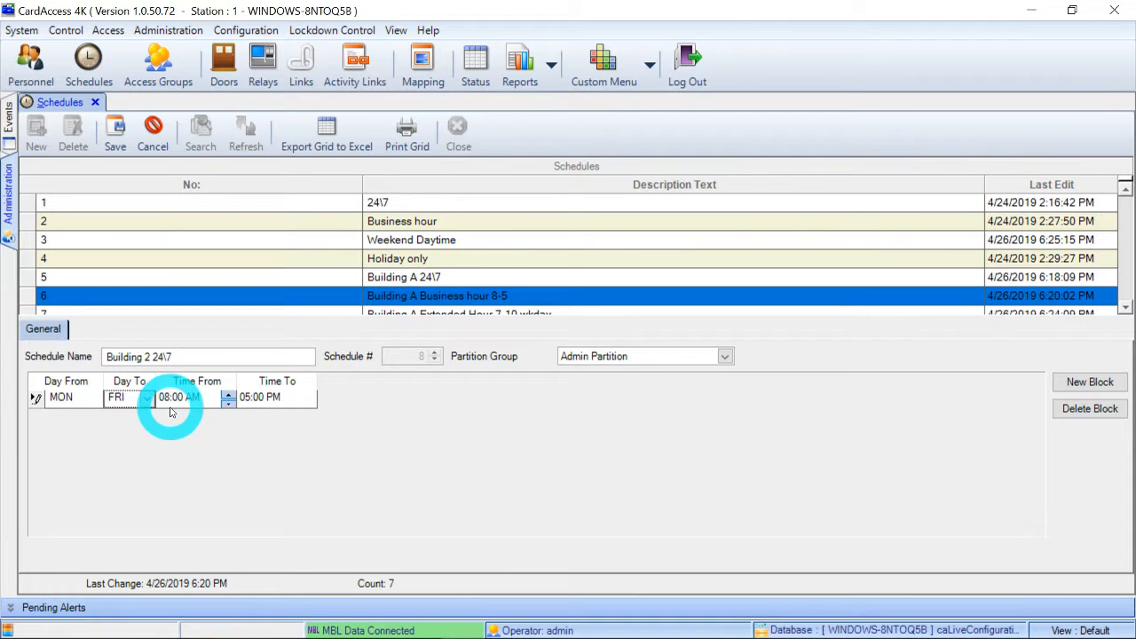
{"action": "left_click", "coordinate": [269, 407]}
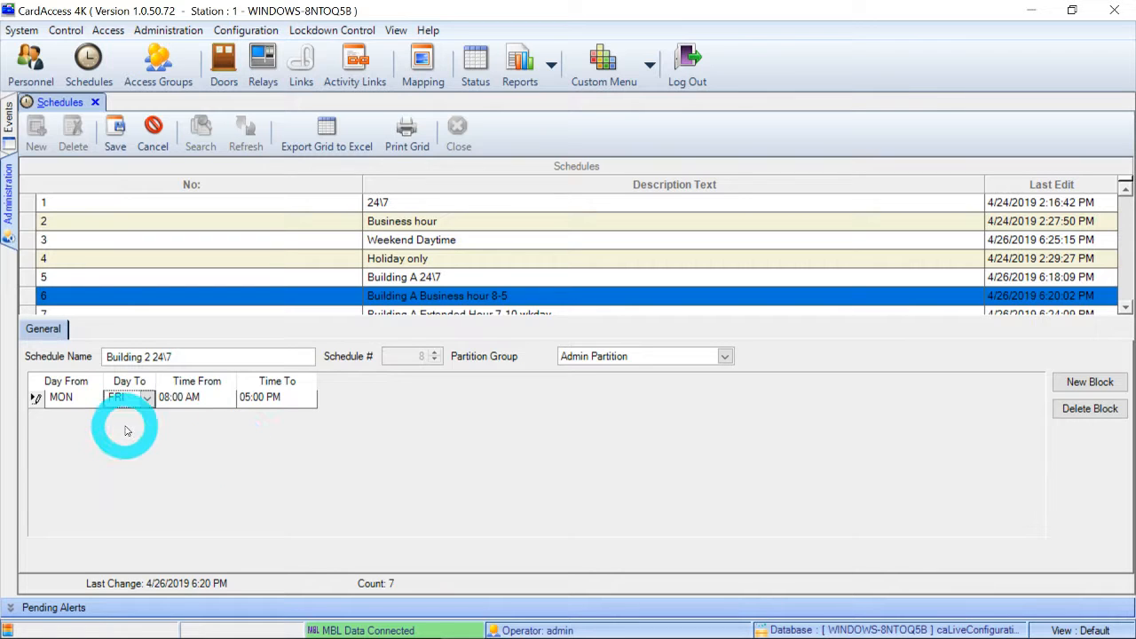
Set the block's end day to HOL and its start time to 12:00 AM.
{"action": "left_click", "coordinate": [148, 397]}
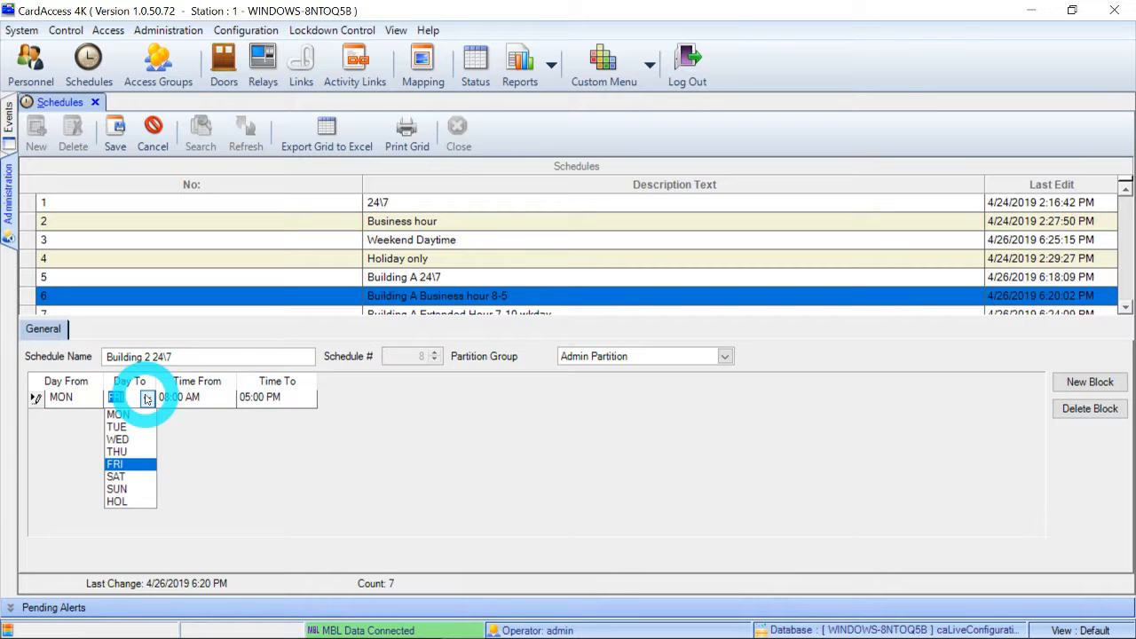
{"action": "left_click", "coordinate": [159, 399]}
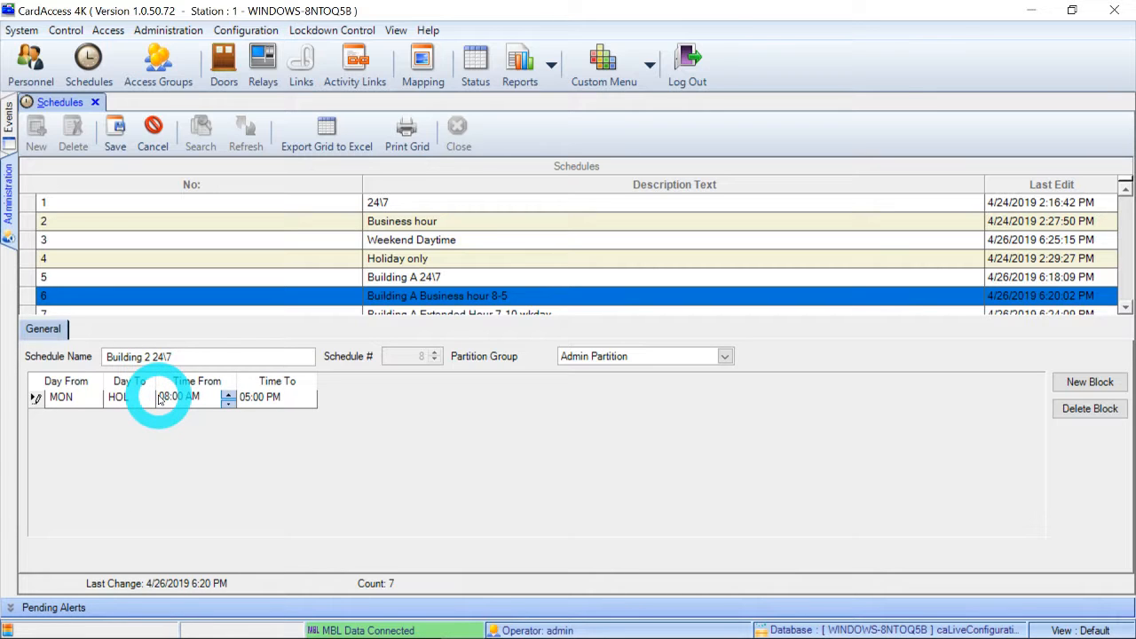
{"action": "left_click_drag", "start_coordinate": [166, 397], "coordinate": [159, 402]}
{"action": "type", "text": "12"}
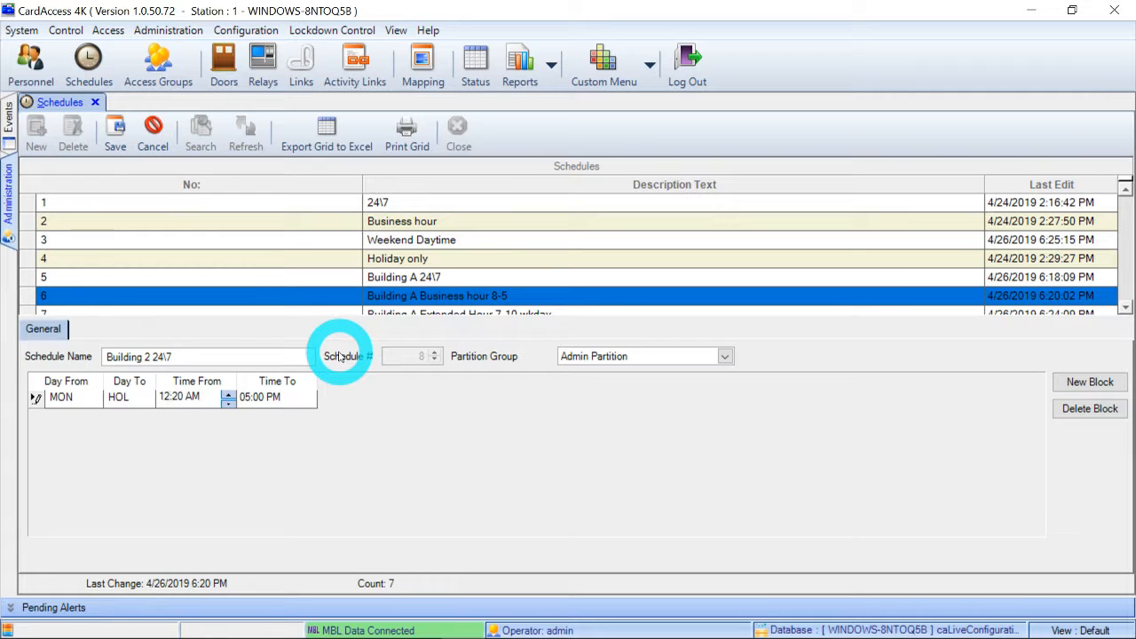
{"action": "type", "text": "0"}
{"action": "key", "text": "Tab"}
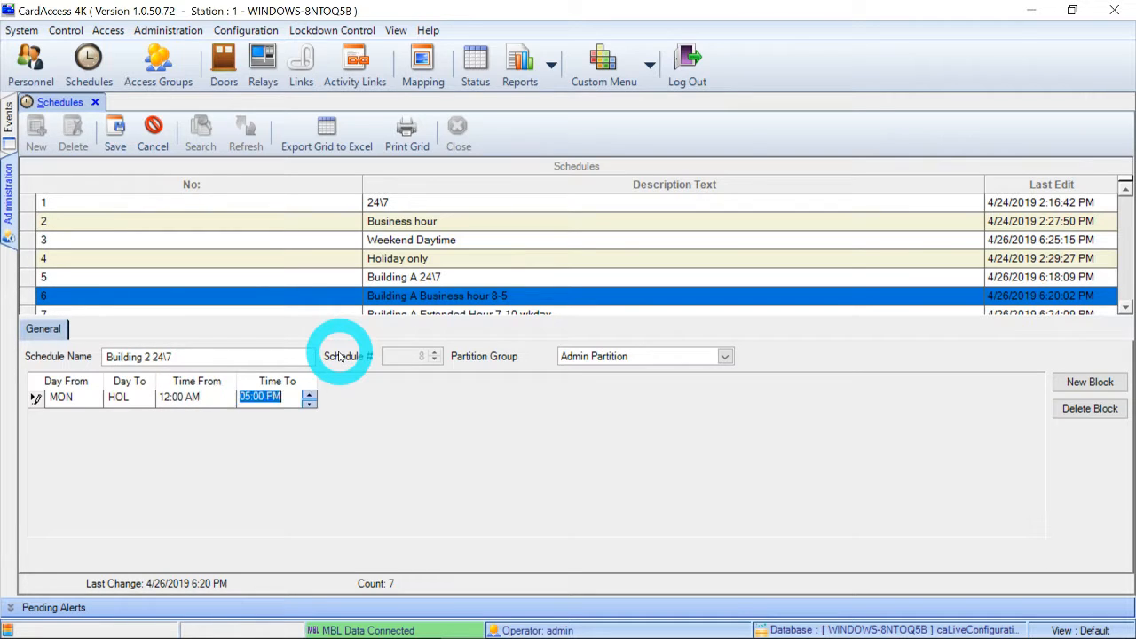
Set the block's end time to 12:00 AM and save the Building 2 24\7 schedule.
{"action": "key", "text": "Left"}
{"action": "key", "text": "Left"}
{"action": "key", "text": "Left"}
{"action": "key", "text": "Left"}
{"action": "key", "text": "Left"}
{"action": "key", "text": "Left"}
{"action": "type", "text": "12a"}
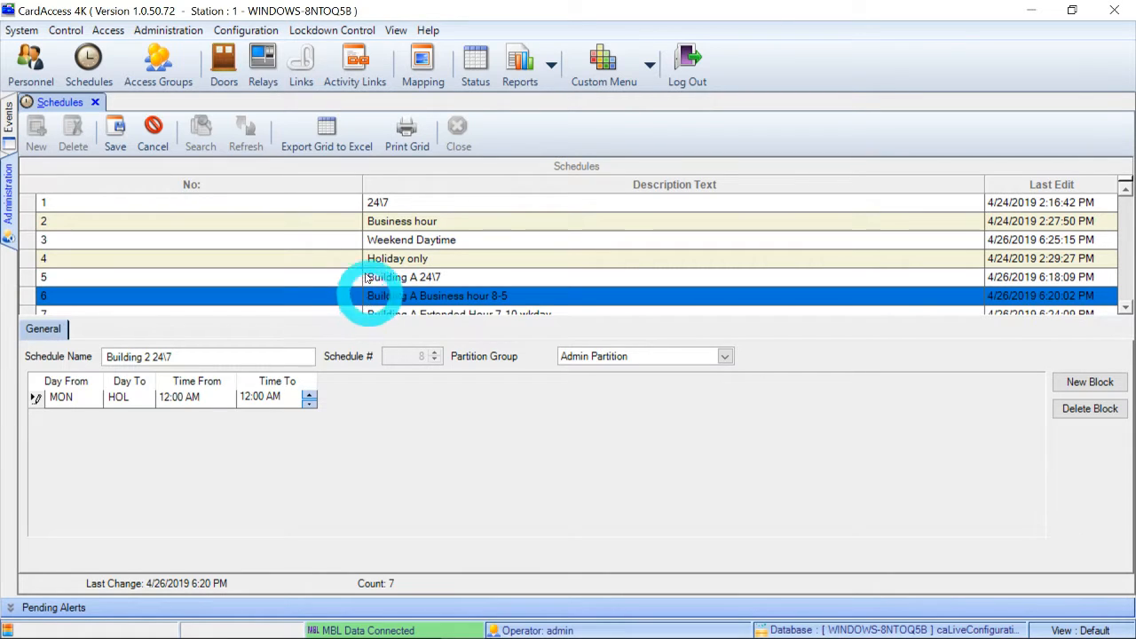
{"action": "left_click", "coordinate": [123, 149]}
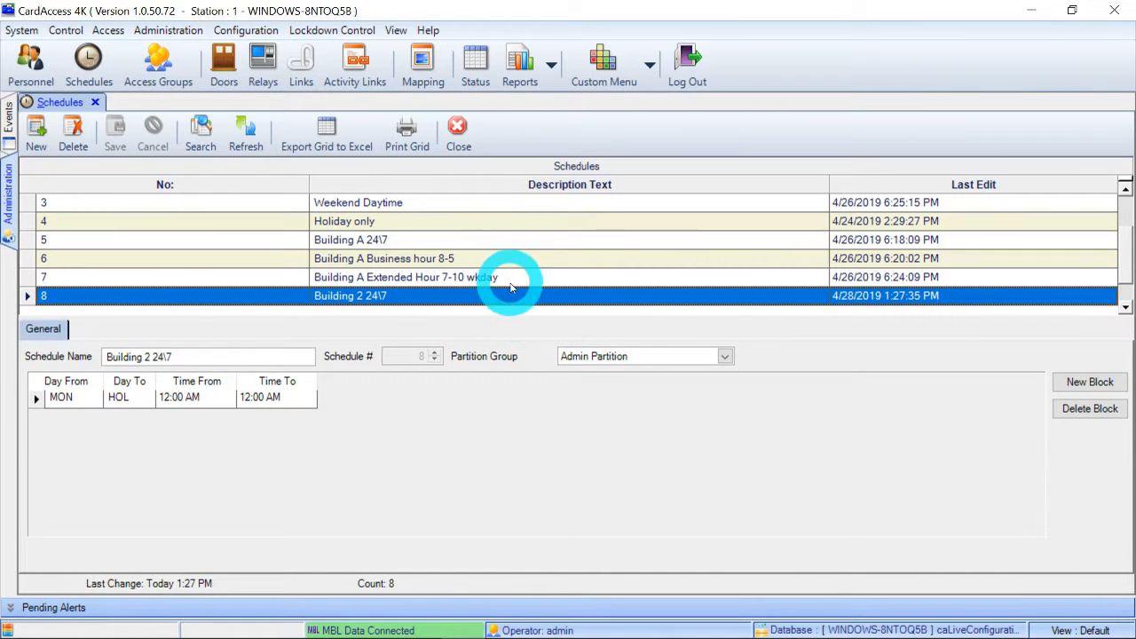
Review the time blocks of the Building A Extended Hour 7-10 wkday and Weekend Daytime schedules.
{"action": "left_click", "coordinate": [424, 277]}
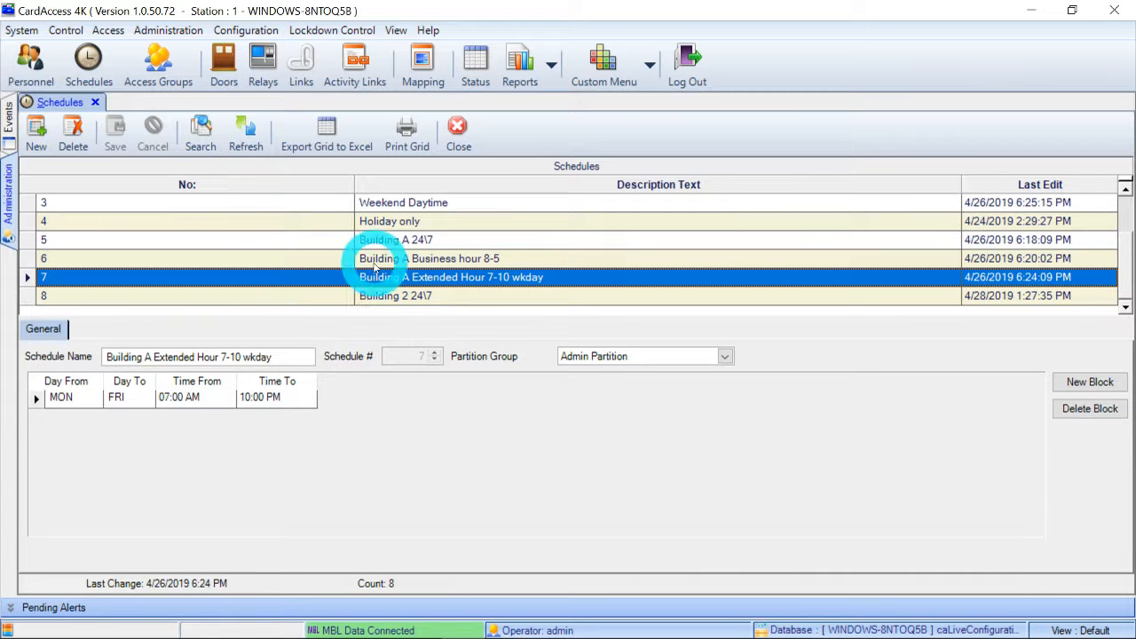
{"action": "scroll", "coordinate": [375, 267], "scroll_direction": "up", "scroll_amount": 1}
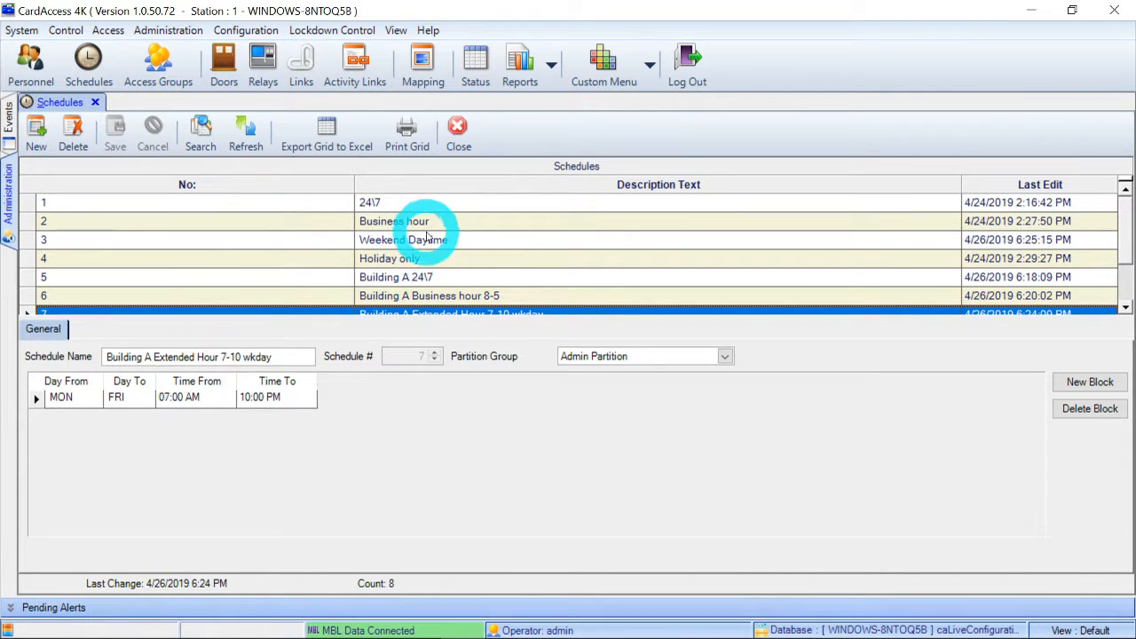
{"action": "left_click", "coordinate": [424, 240]}
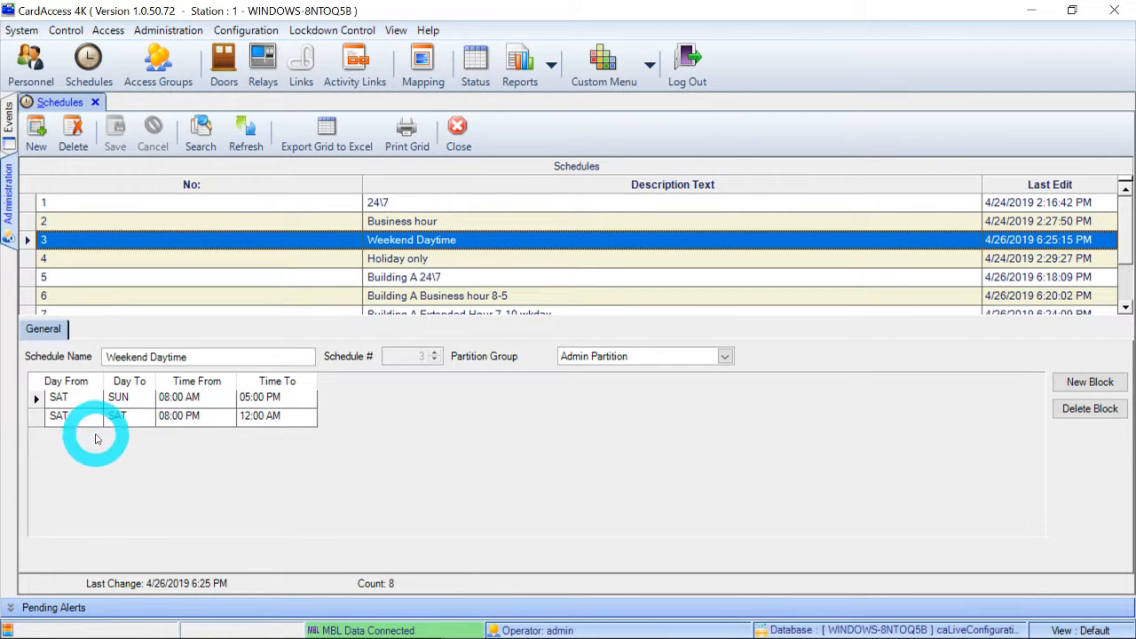
{"action": "left_click", "coordinate": [54, 398]}
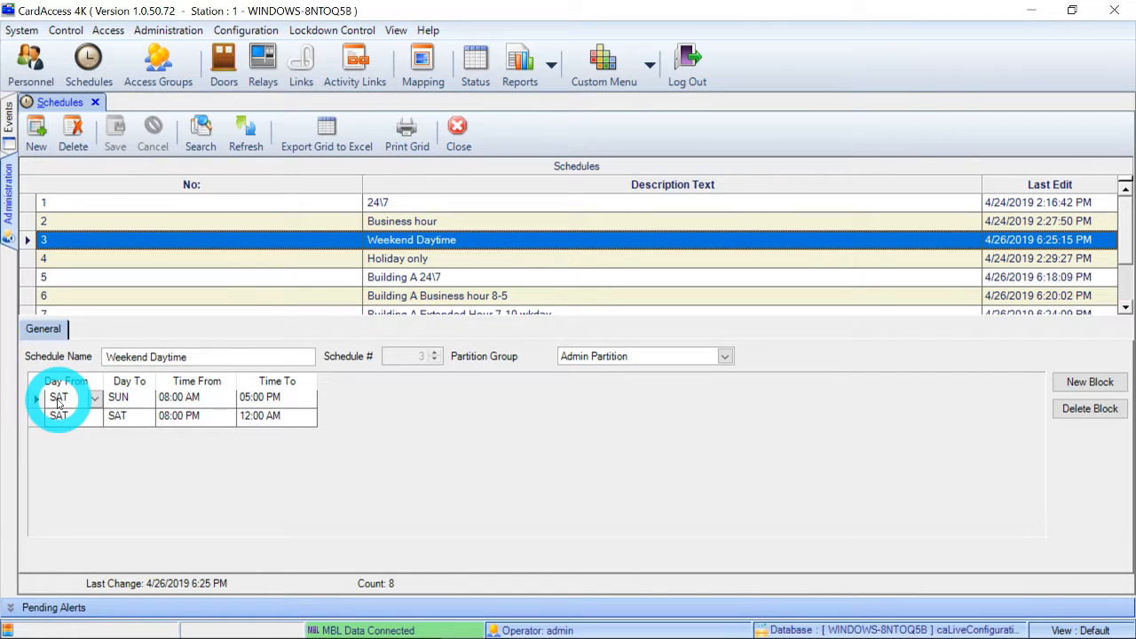
Examine the day range and the start and end times of both time blocks in the Weekend Daytime schedule.
{"action": "left_click", "coordinate": [122, 398]}
{"action": "left_click", "coordinate": [185, 399]}
{"action": "left_click", "coordinate": [261, 398]}
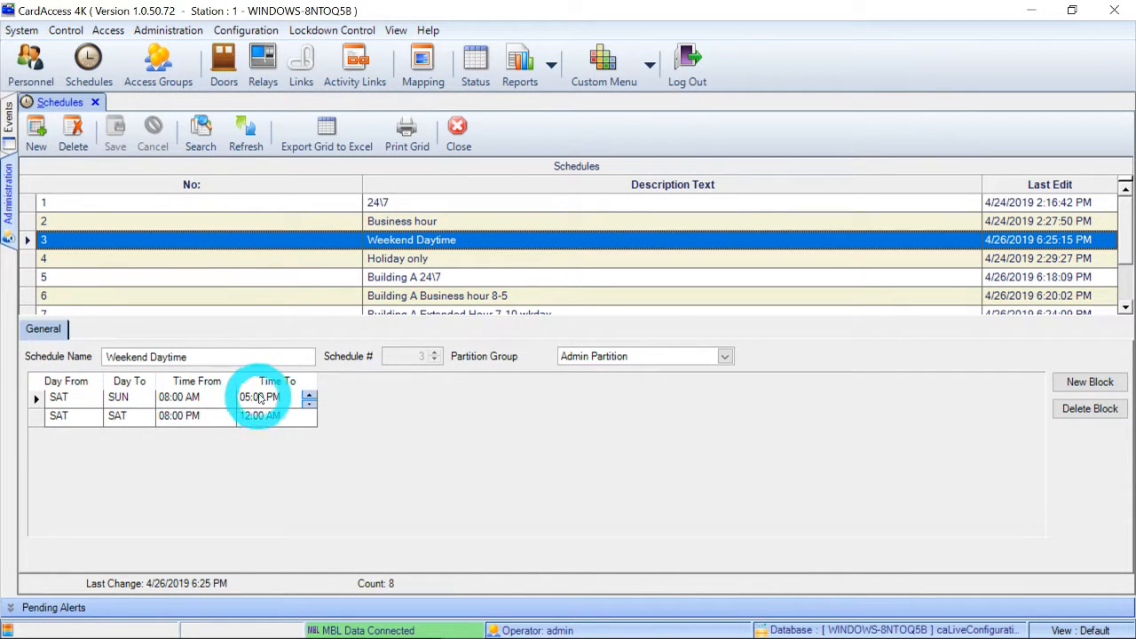
{"action": "left_click", "coordinate": [266, 421]}
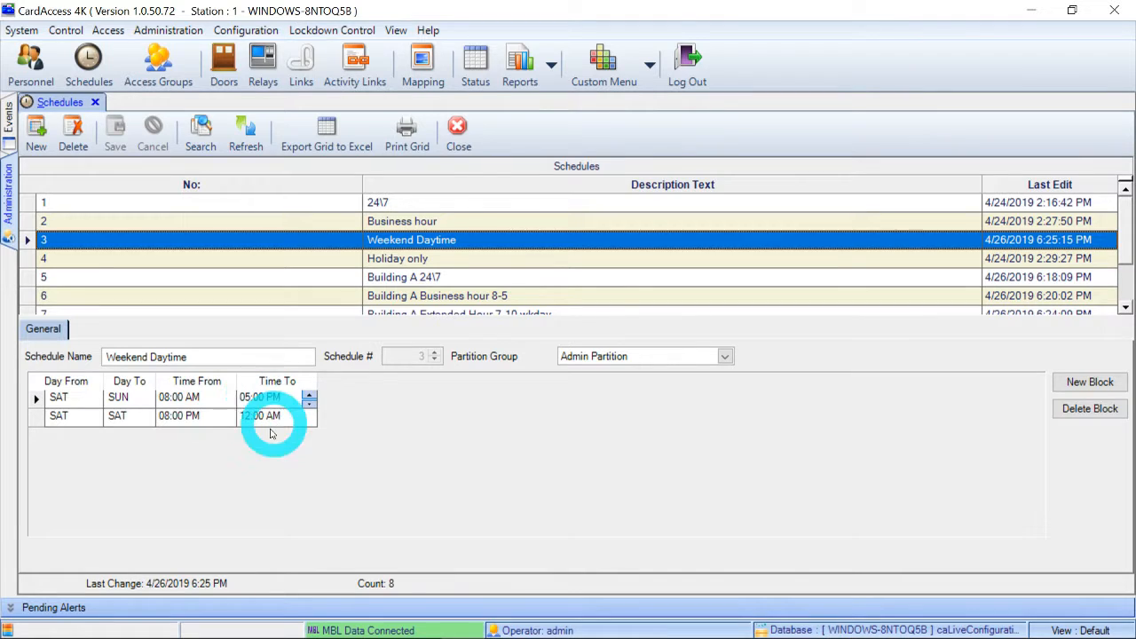
{"action": "left_click", "coordinate": [53, 420]}
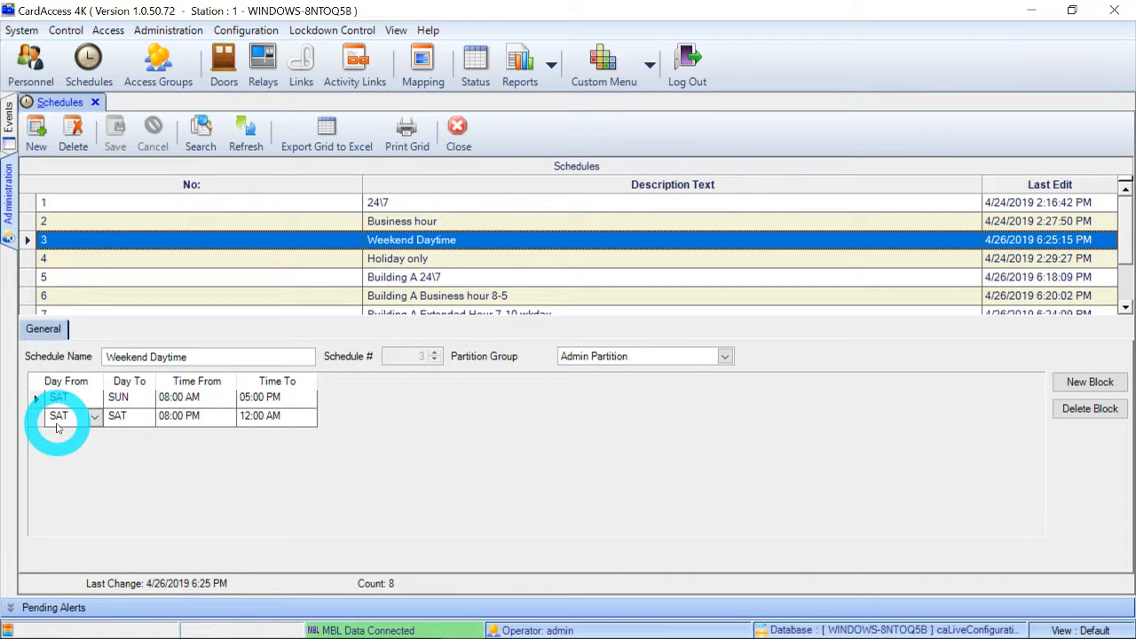
{"action": "left_click", "coordinate": [105, 420]}
{"action": "left_click", "coordinate": [173, 417]}
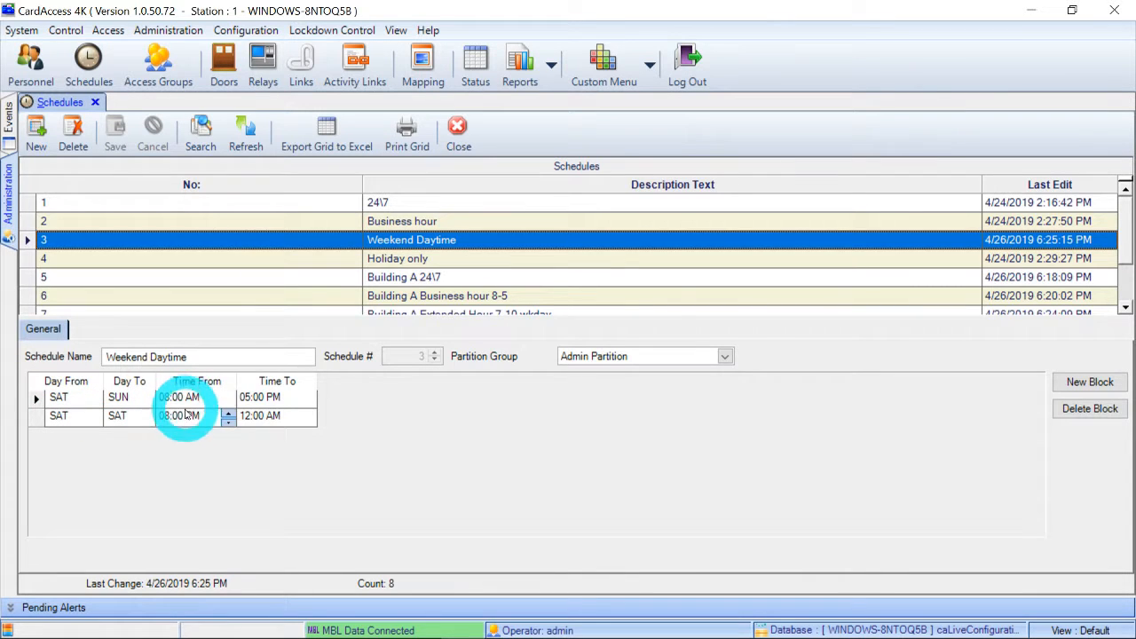
{"action": "left_click", "coordinate": [261, 421]}
{"action": "left_click", "coordinate": [178, 418]}
{"action": "left_click", "coordinate": [258, 424]}
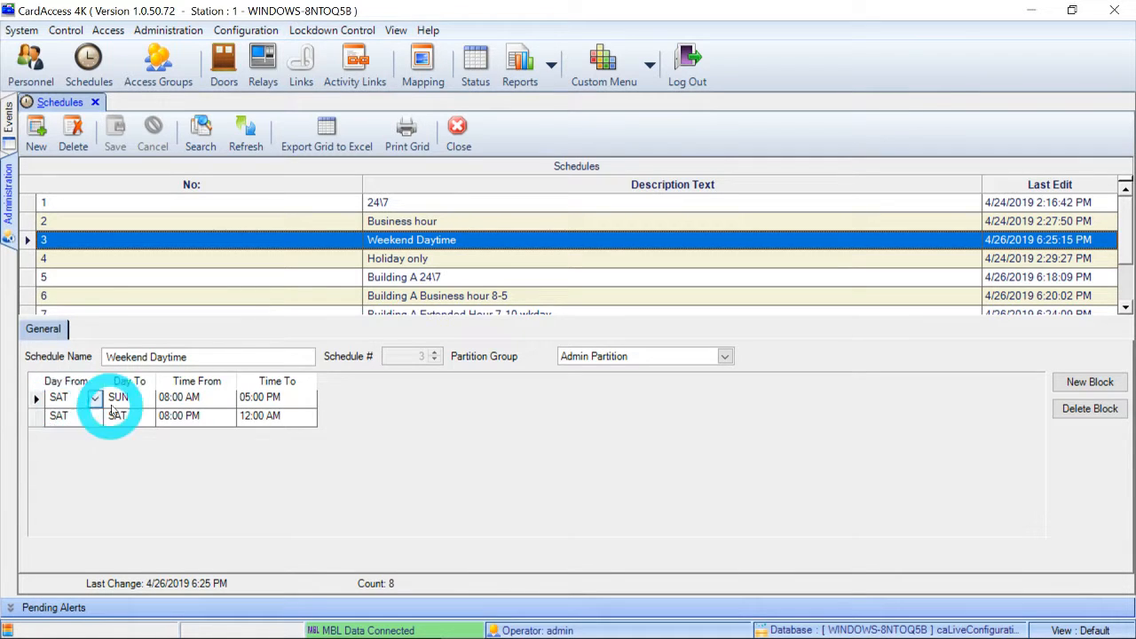
{"action": "left_click", "coordinate": [193, 399]}
{"action": "left_click", "coordinate": [239, 397]}
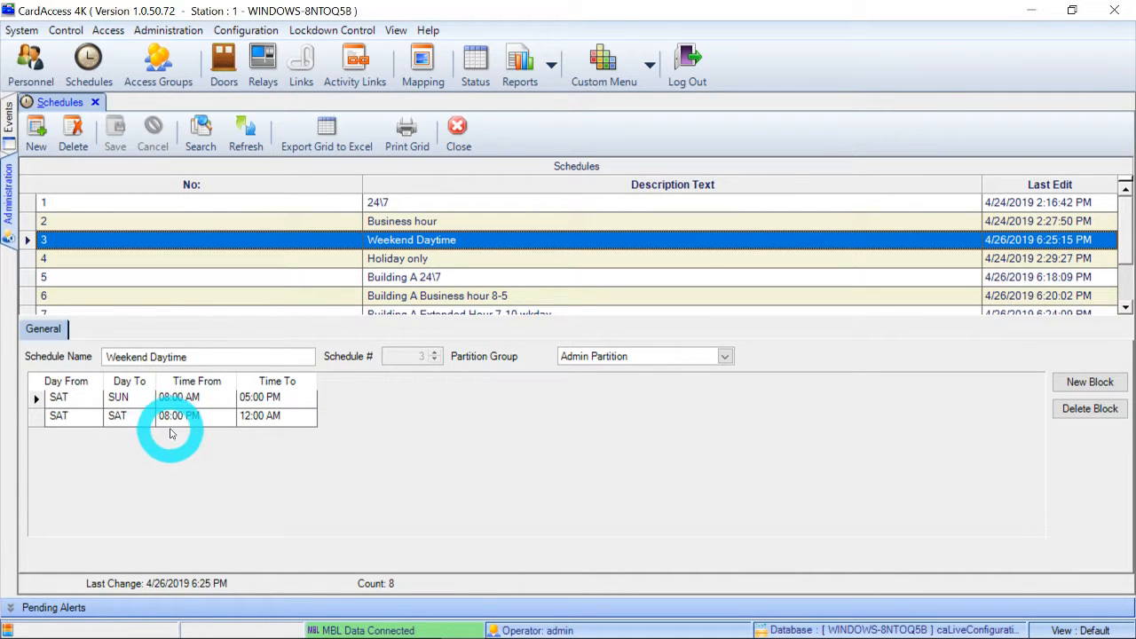
{"action": "left_click", "coordinate": [256, 430]}
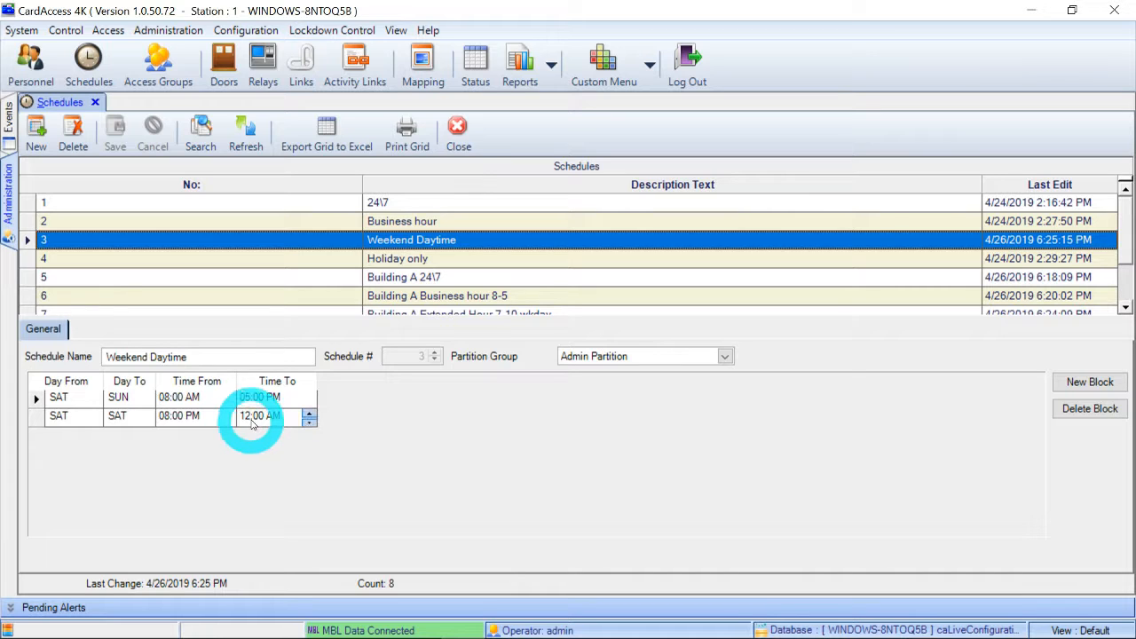
{"action": "left_click", "coordinate": [258, 433]}
{"action": "left_click", "coordinate": [254, 471]}
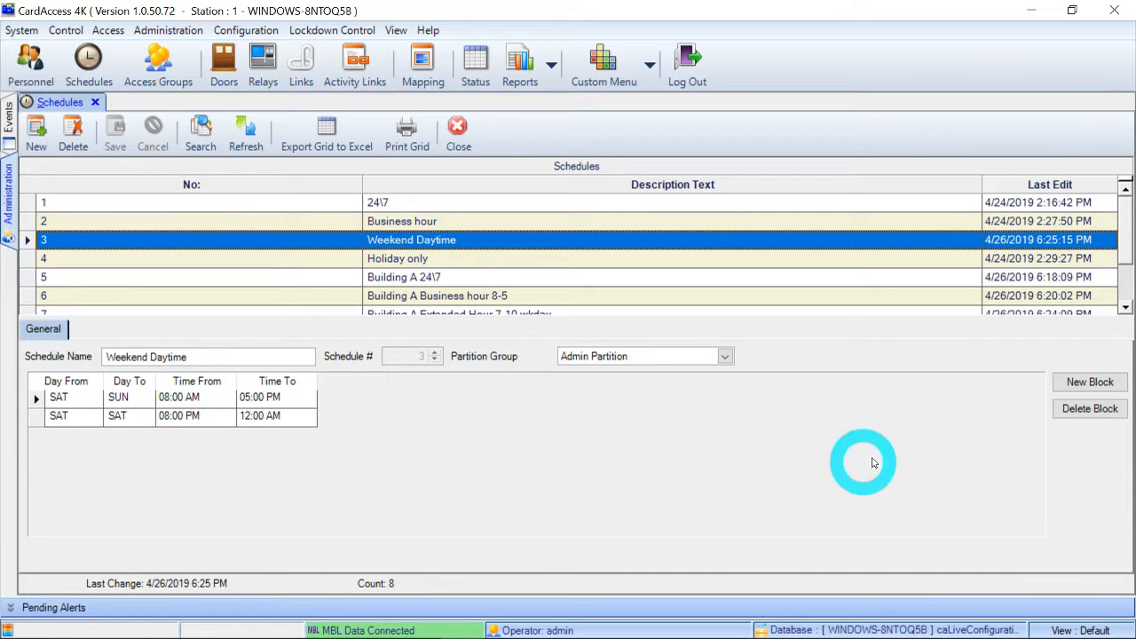
Set both the start day and the end day of the Weekend Daytime schedule's second time block to SUN.
{"action": "left_click", "coordinate": [94, 399]}
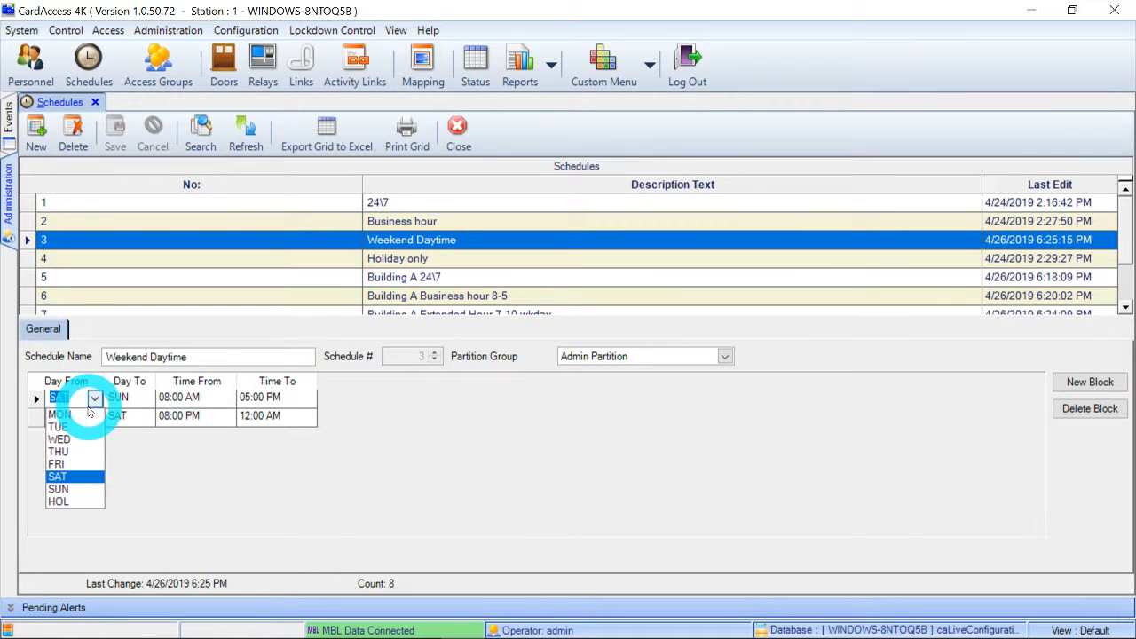
{"action": "left_click", "coordinate": [209, 492]}
{"action": "left_click", "coordinate": [95, 416]}
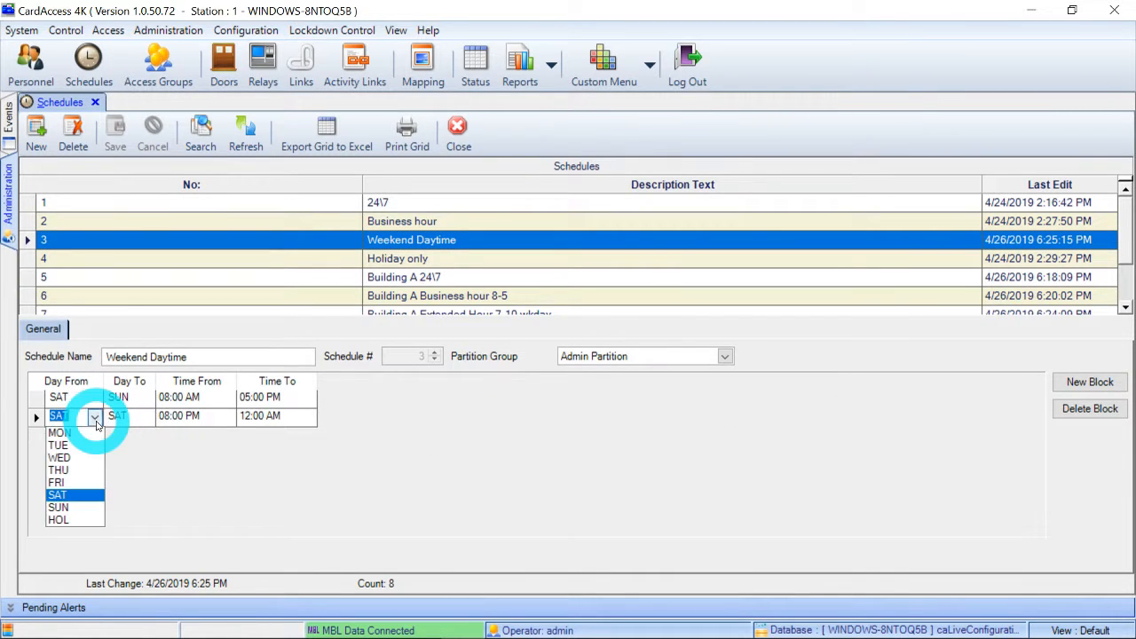
{"action": "left_click", "coordinate": [78, 507]}
{"action": "left_click", "coordinate": [128, 418]}
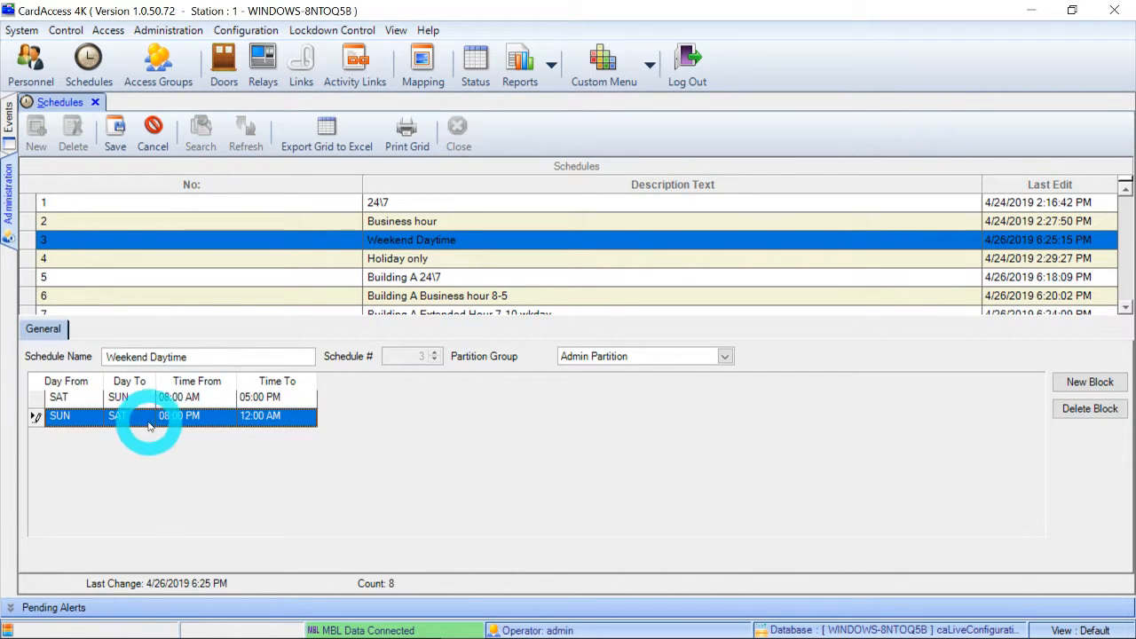
{"action": "left_click", "coordinate": [145, 416]}
{"action": "left_click", "coordinate": [129, 509]}
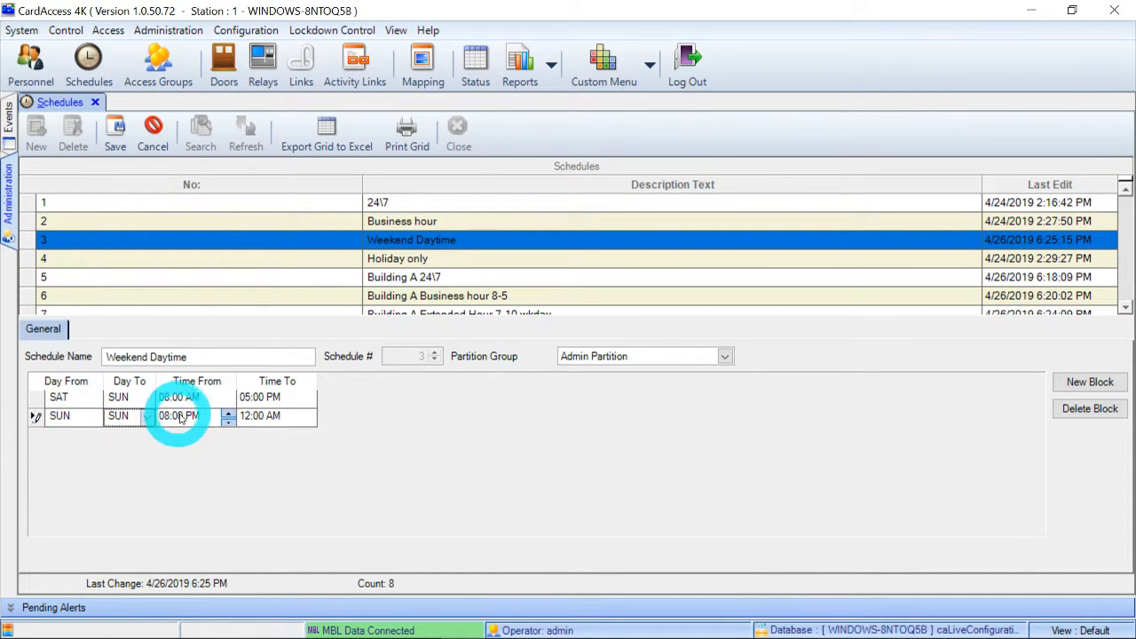
Check the start and end times of the second block and save the modified Weekend Daytime schedule.
{"action": "left_click", "coordinate": [215, 398]}
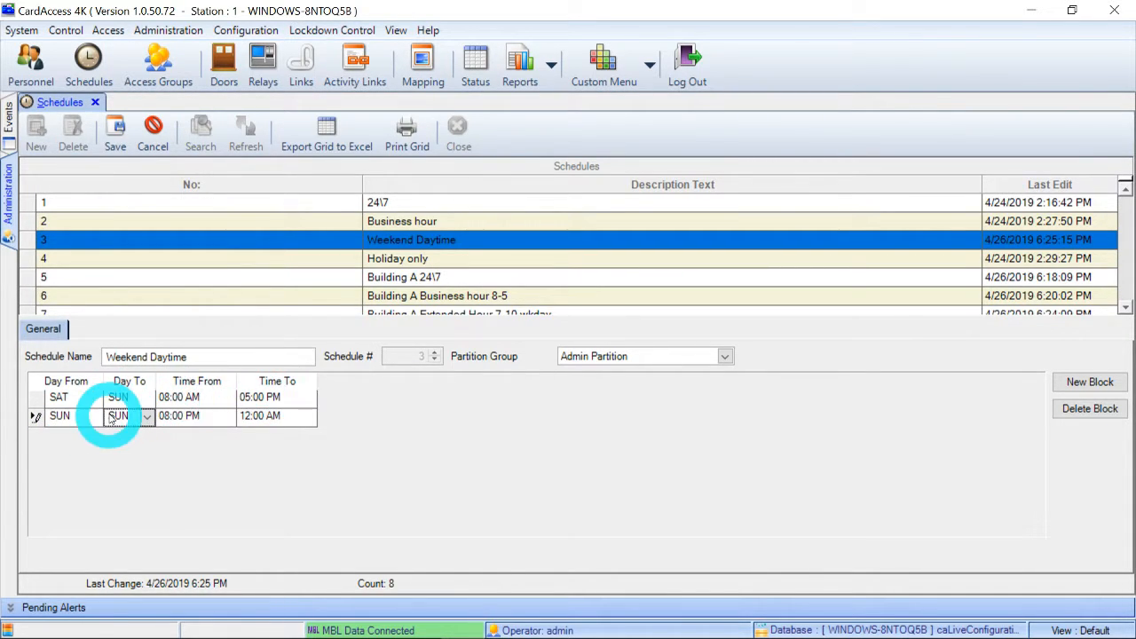
{"action": "left_click", "coordinate": [188, 422]}
{"action": "left_click", "coordinate": [249, 425]}
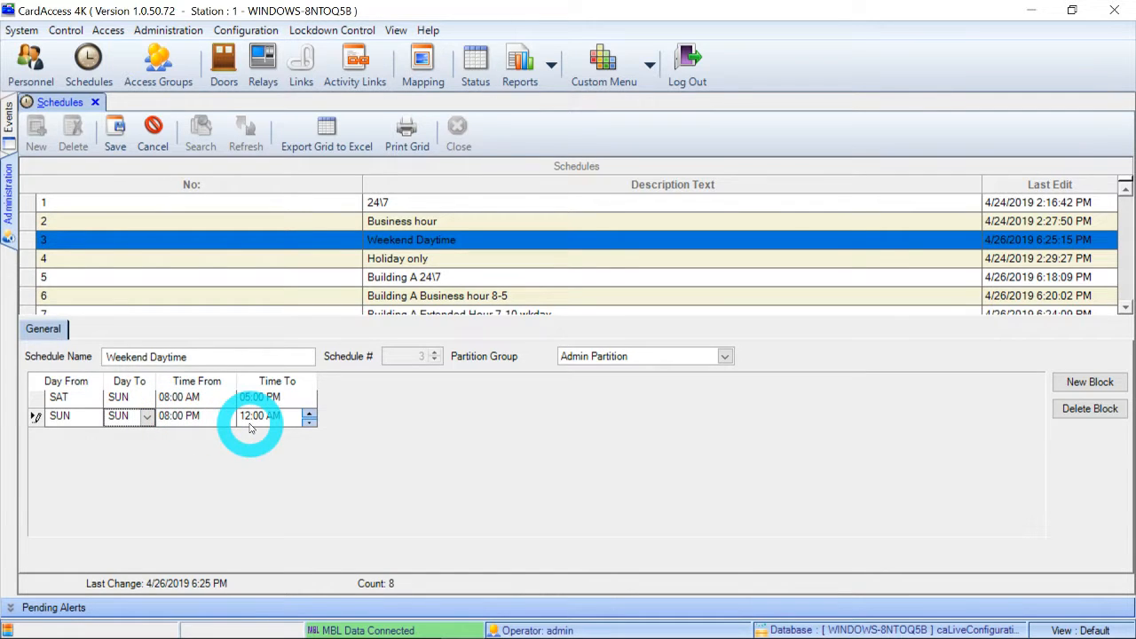
{"action": "left_click", "coordinate": [261, 503]}
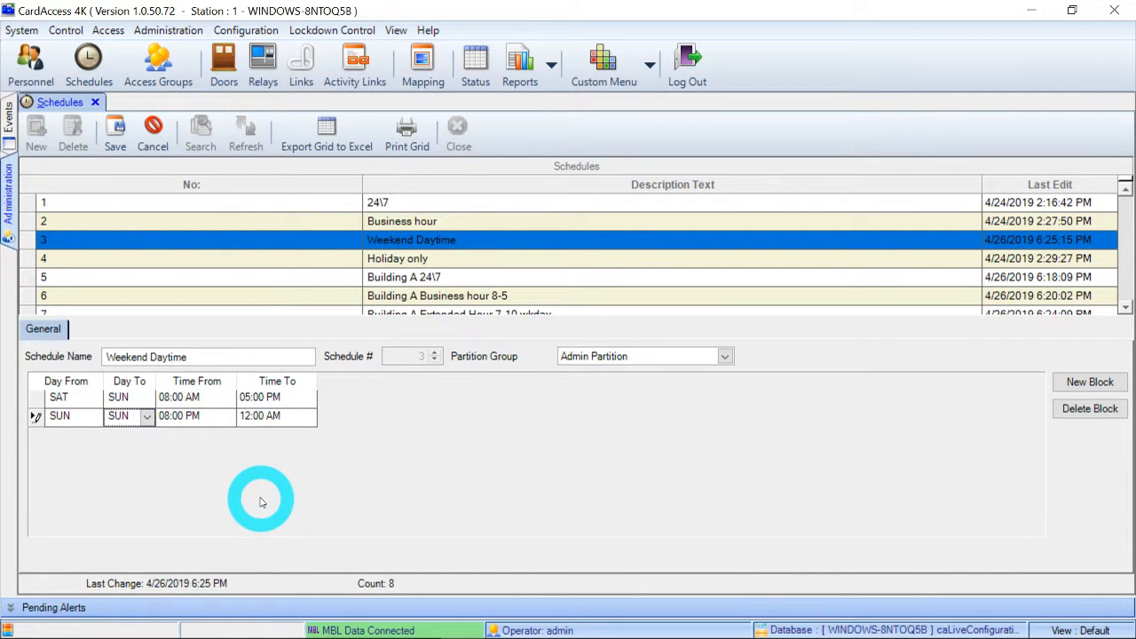
{"action": "left_click", "coordinate": [115, 147]}
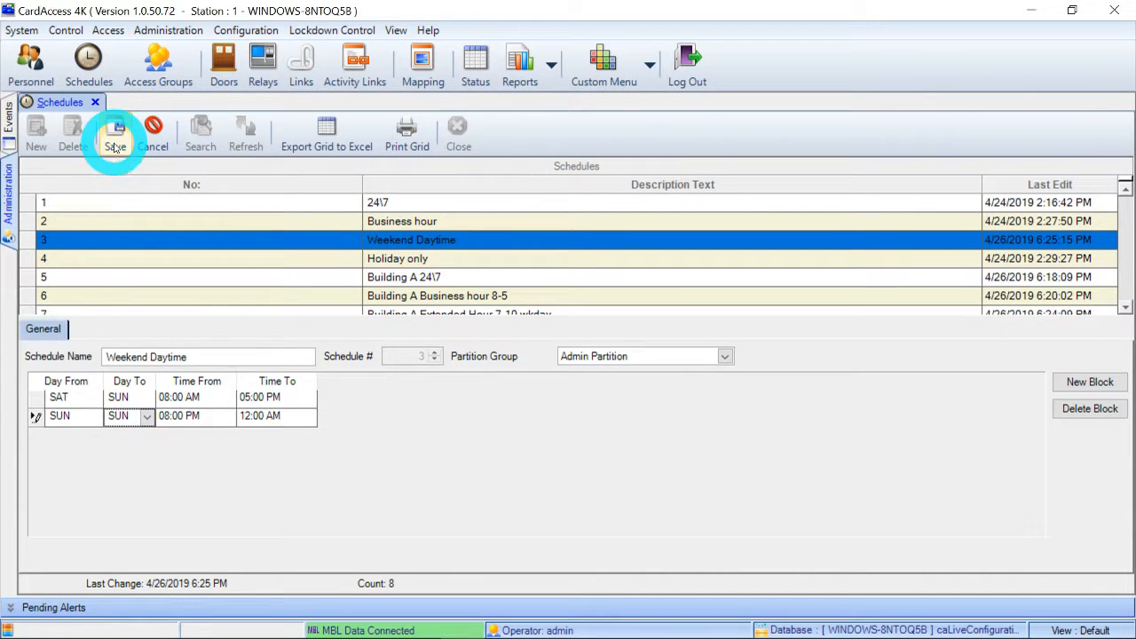
{"action": "left_click", "coordinate": [228, 423]}
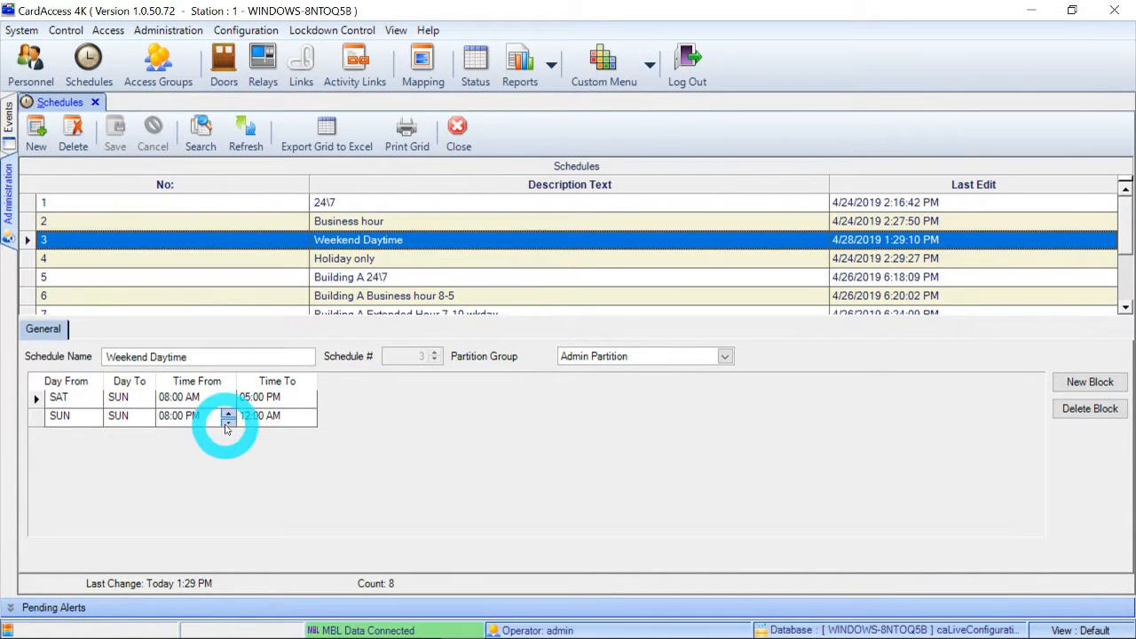
{"action": "left_click", "coordinate": [549, 5]}
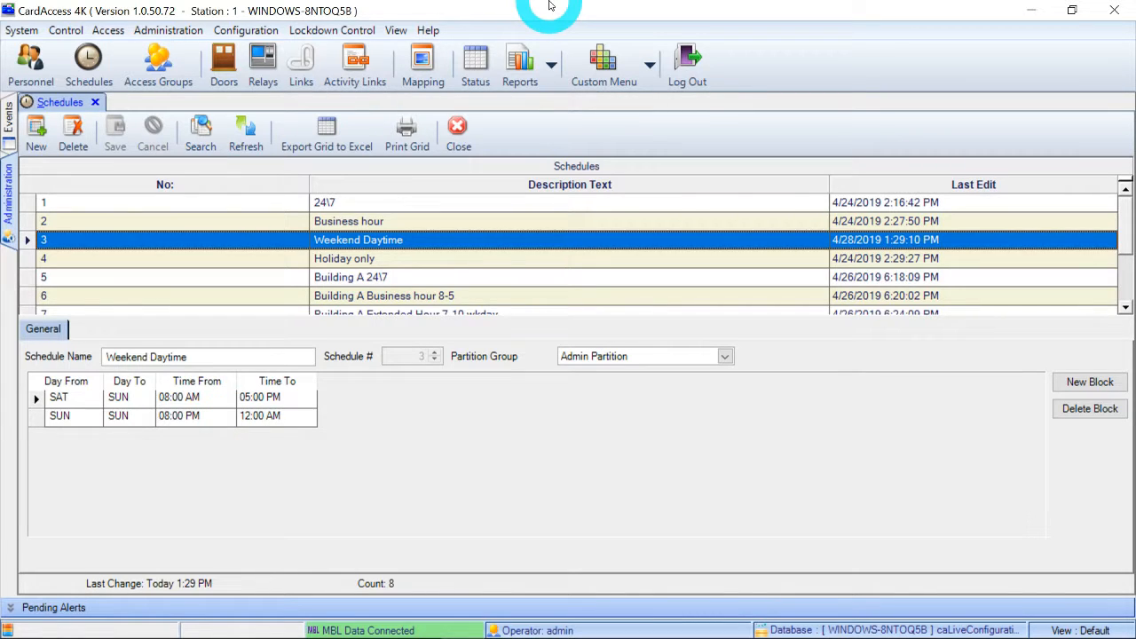